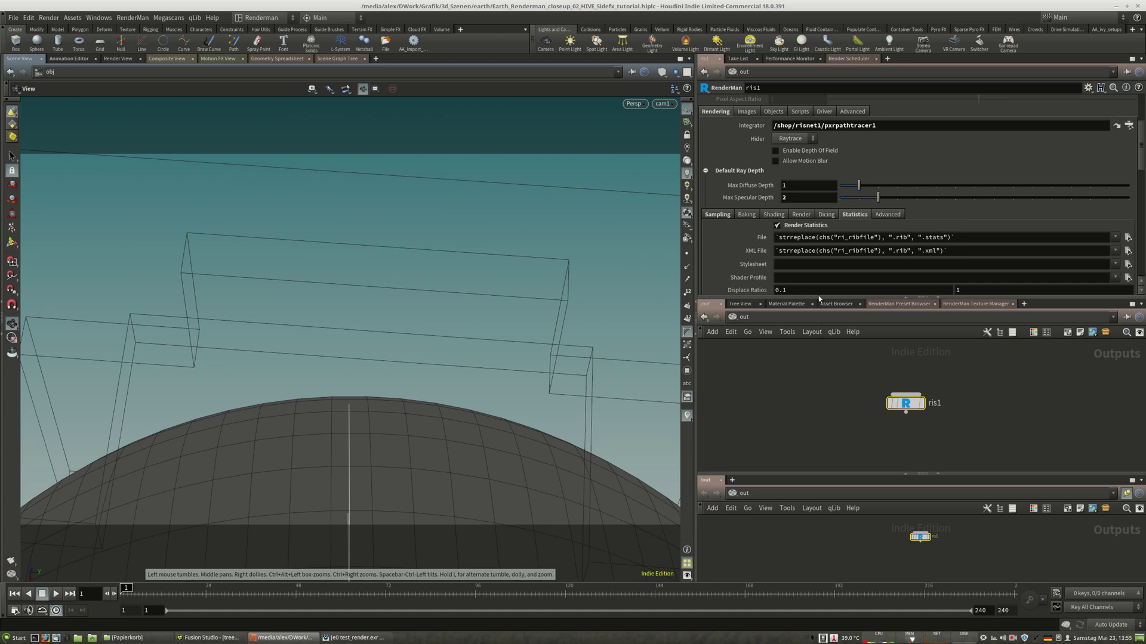
Drag the pane divider down to give the parameter pane more vertical room
drag(819, 298, 819, 361)
scroll(753, 260, up, 3)
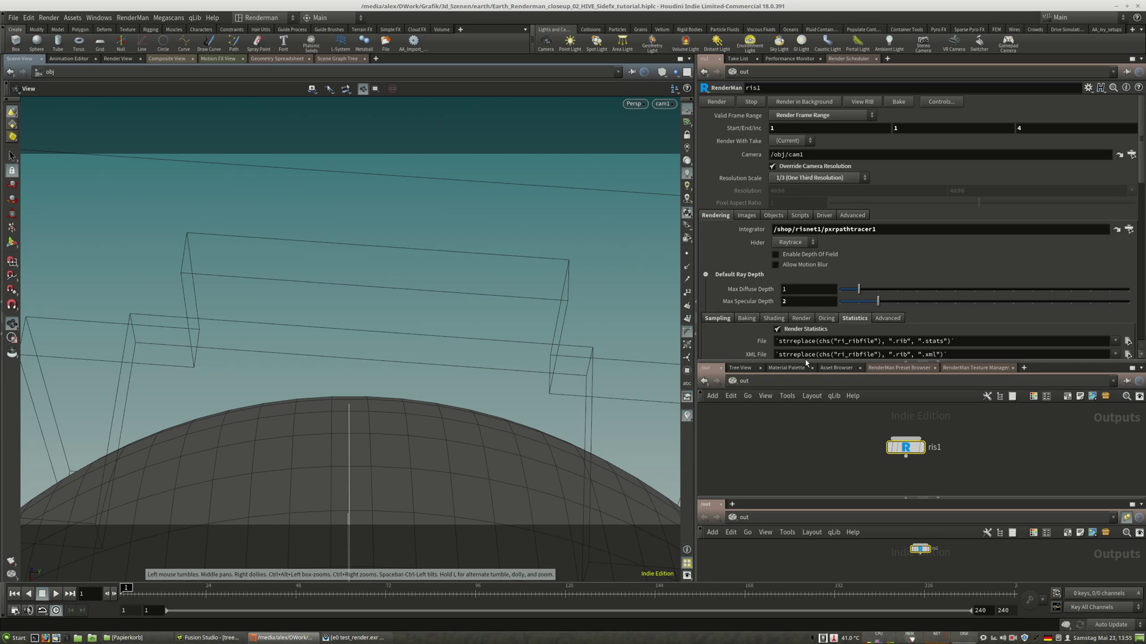
drag(803, 360, 801, 379)
Add a temporary RenderMan render node, ris2, to the out network
key(Tab)
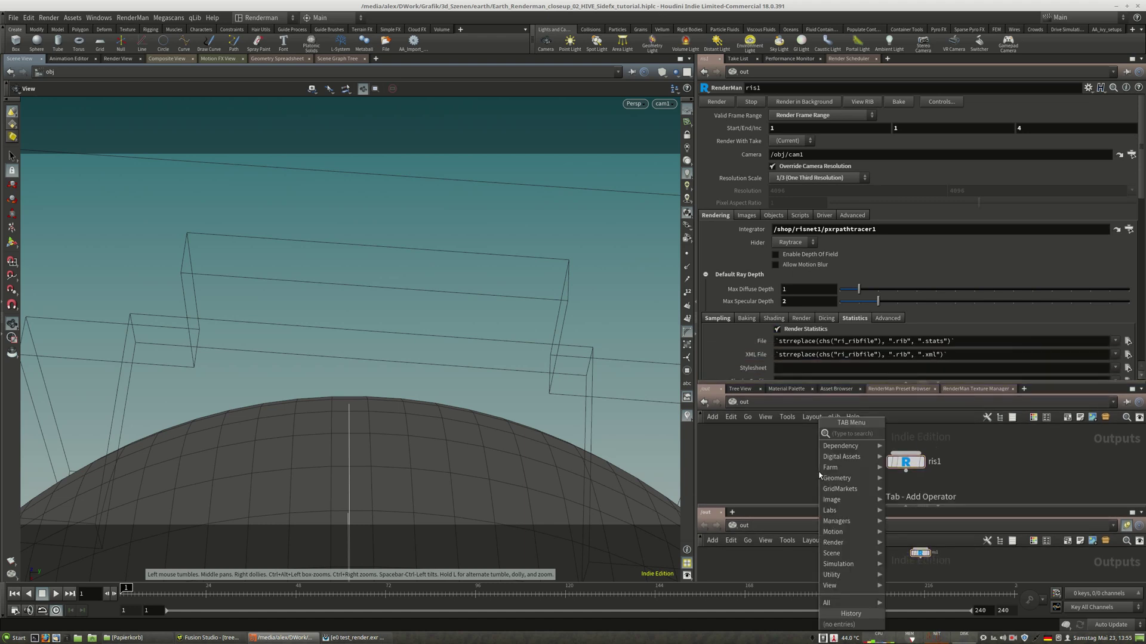
text(ris)
click(913, 434)
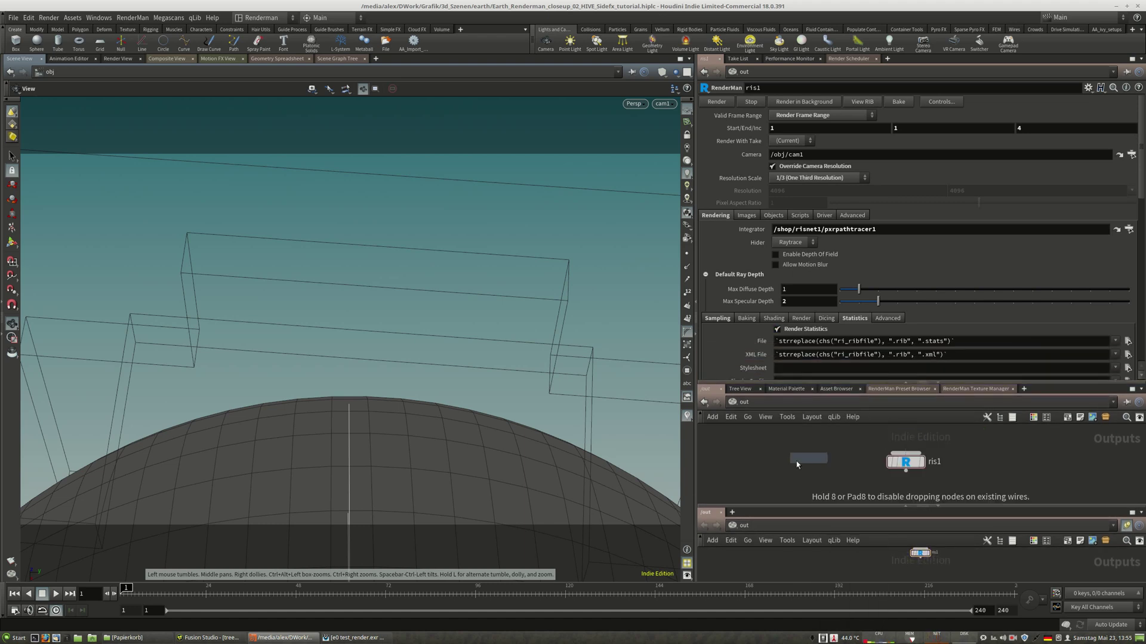
click(769, 461)
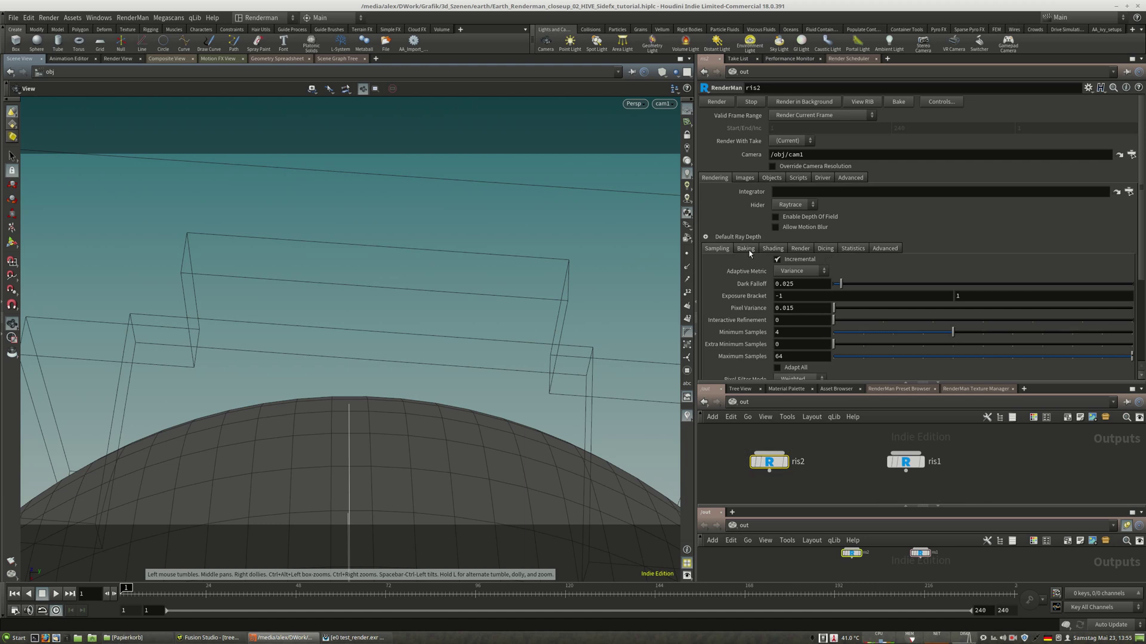
Inspect ris2's Statistics settings and toggle Render Statistics on and back off
click(800, 248)
click(825, 248)
click(840, 249)
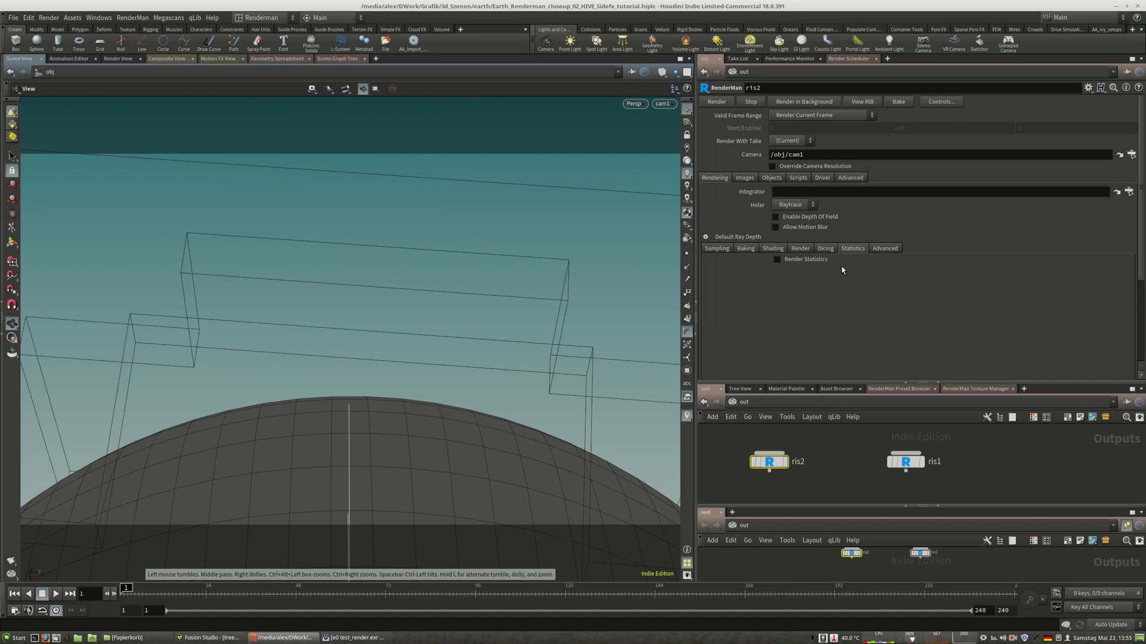
click(786, 263)
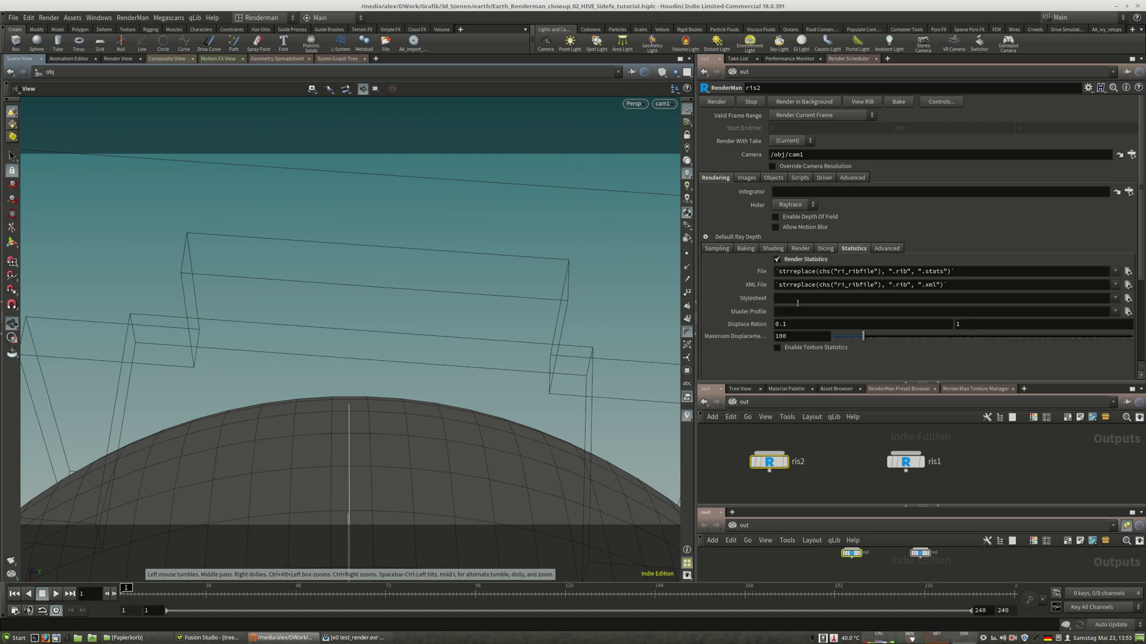
click(787, 263)
Delete ris2, select ris1, and review its statistics and XML file expressions
key(Delete)
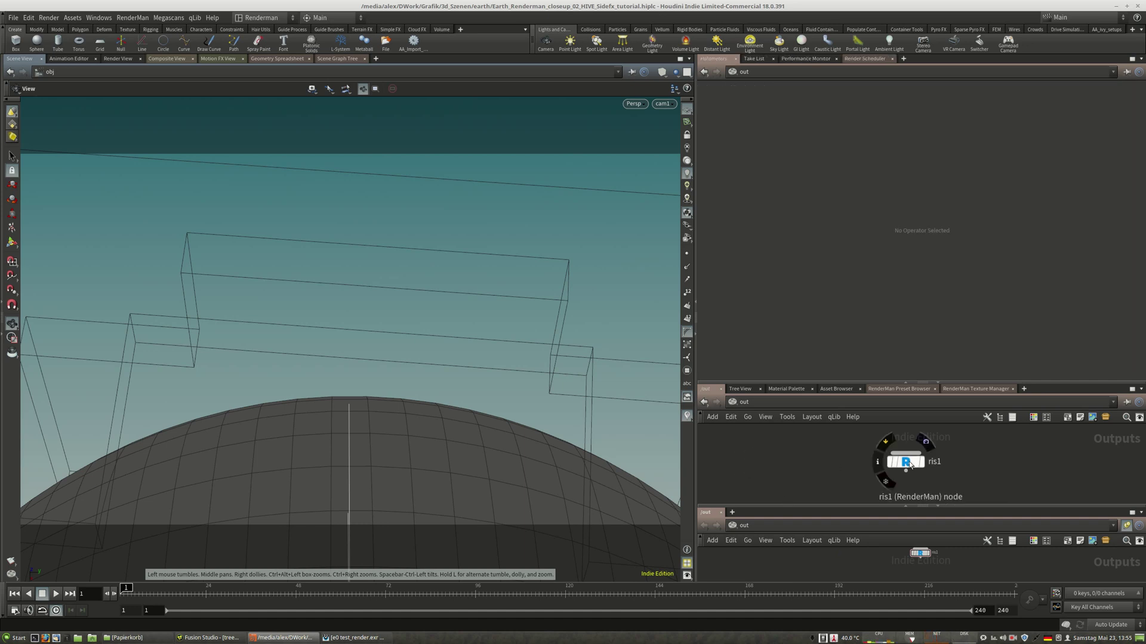
drag(905, 461, 883, 465)
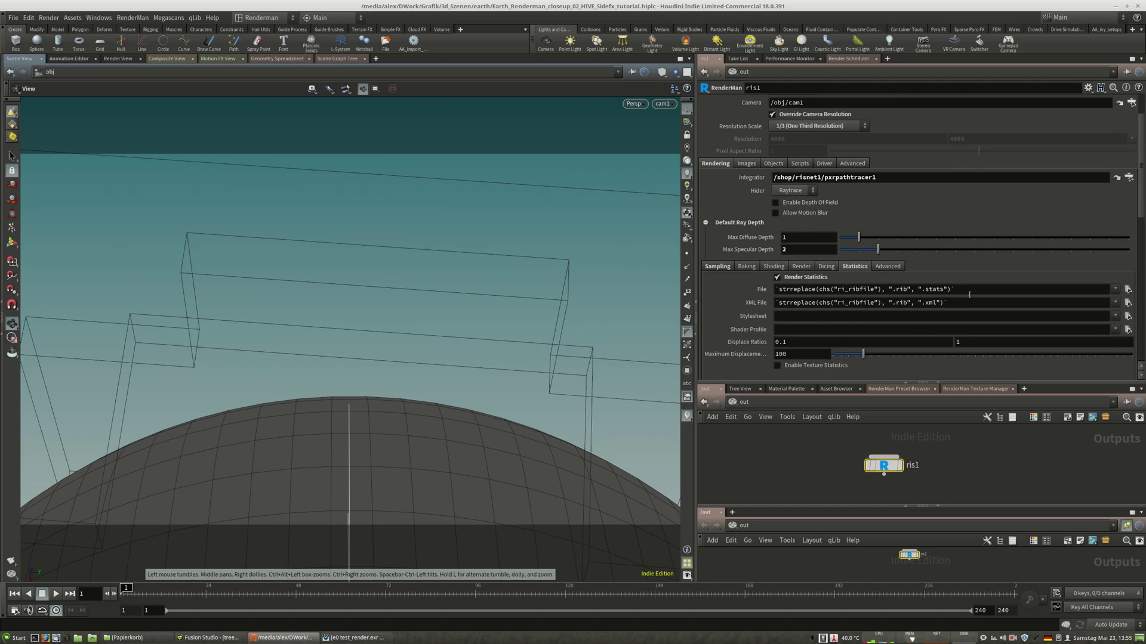
drag(969, 292, 773, 291)
drag(952, 303, 774, 312)
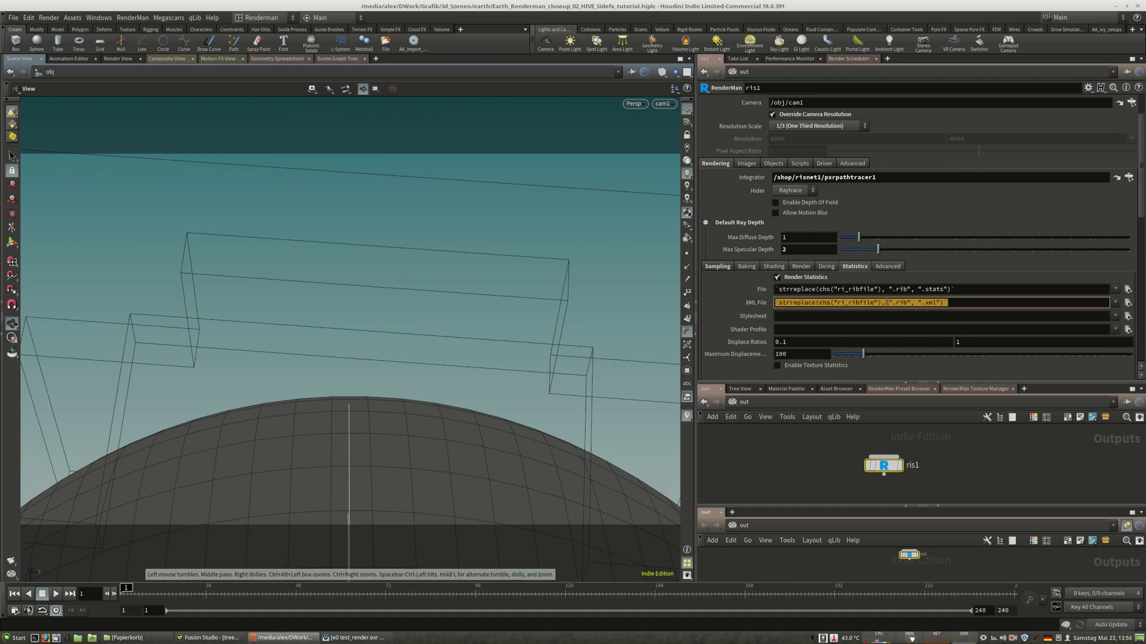
drag(979, 288, 773, 290)
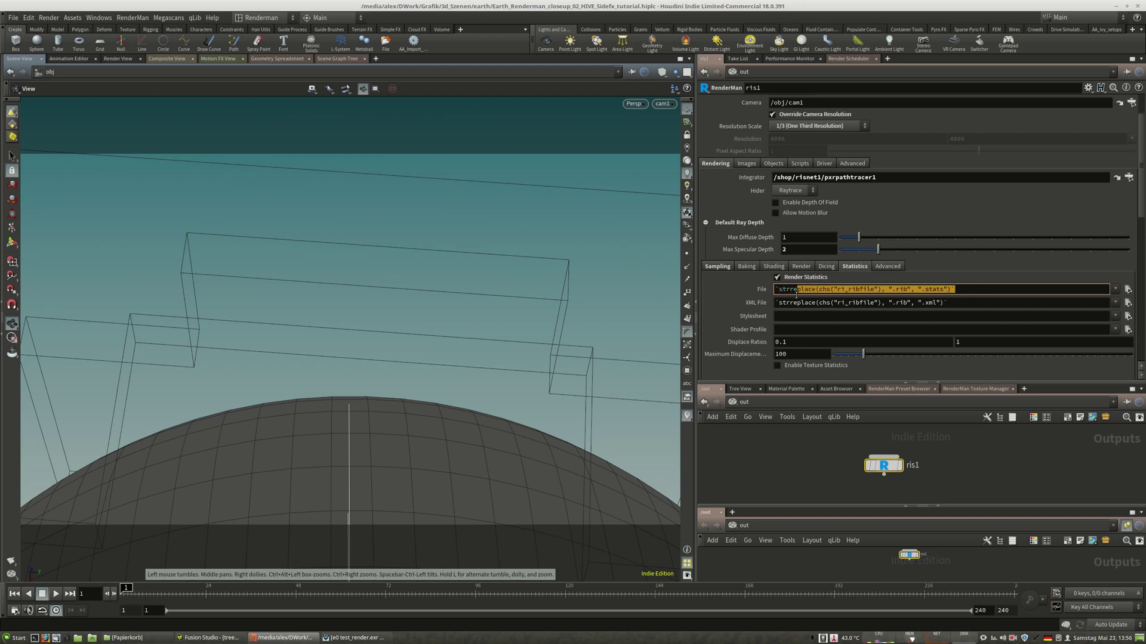
Set ris1's statistics file to render.stats in $HIP/render/test/
click(1127, 290)
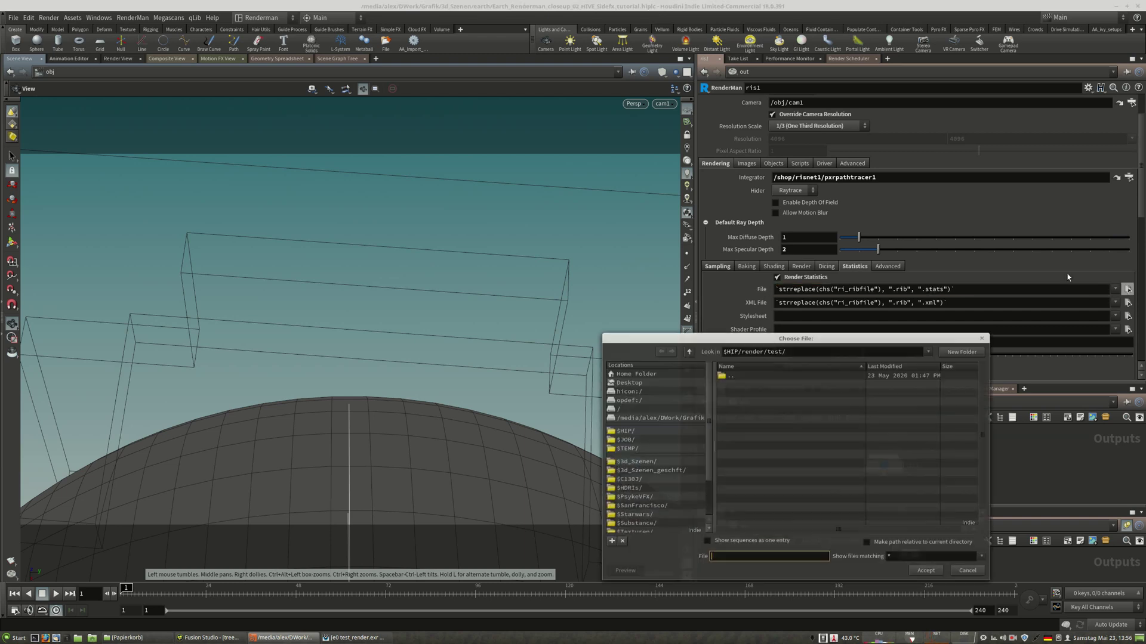
drag(788, 345, 740, 348)
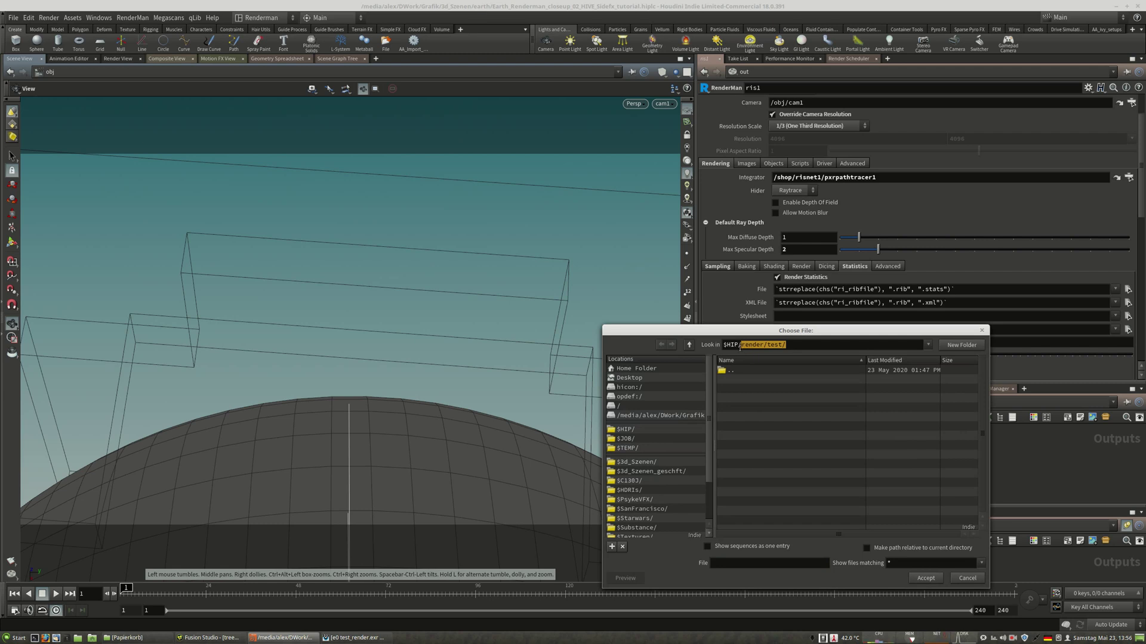
click(764, 563)
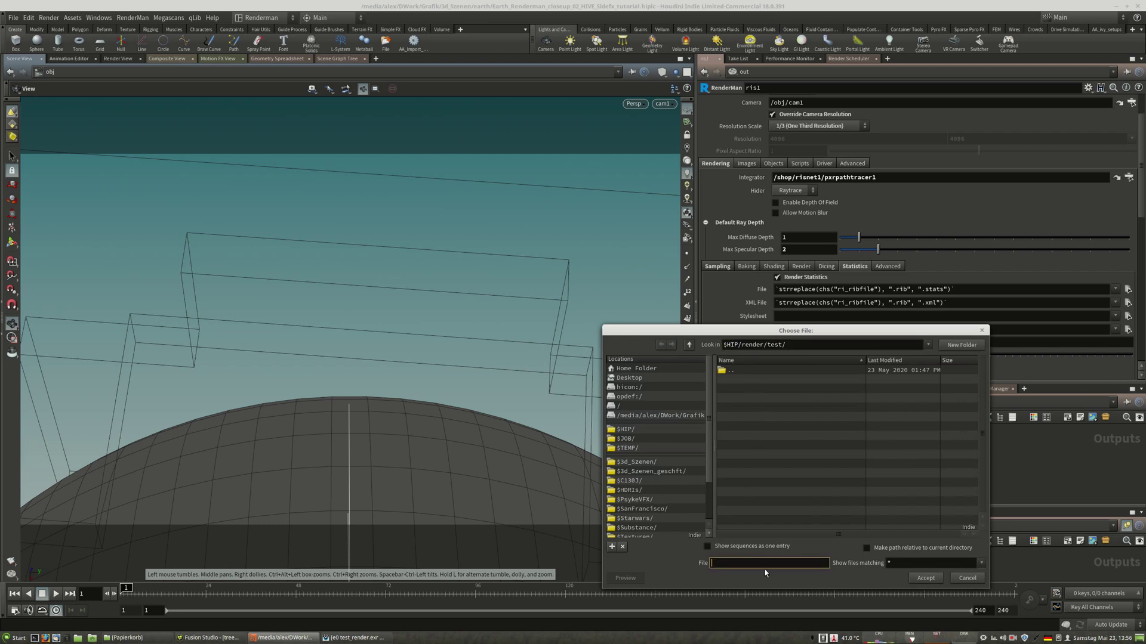
text(test)
key(BackSpace)
key(BackSpace)
key(BackSpace)
key(BackSpace)
text(render.stats)
click(926, 579)
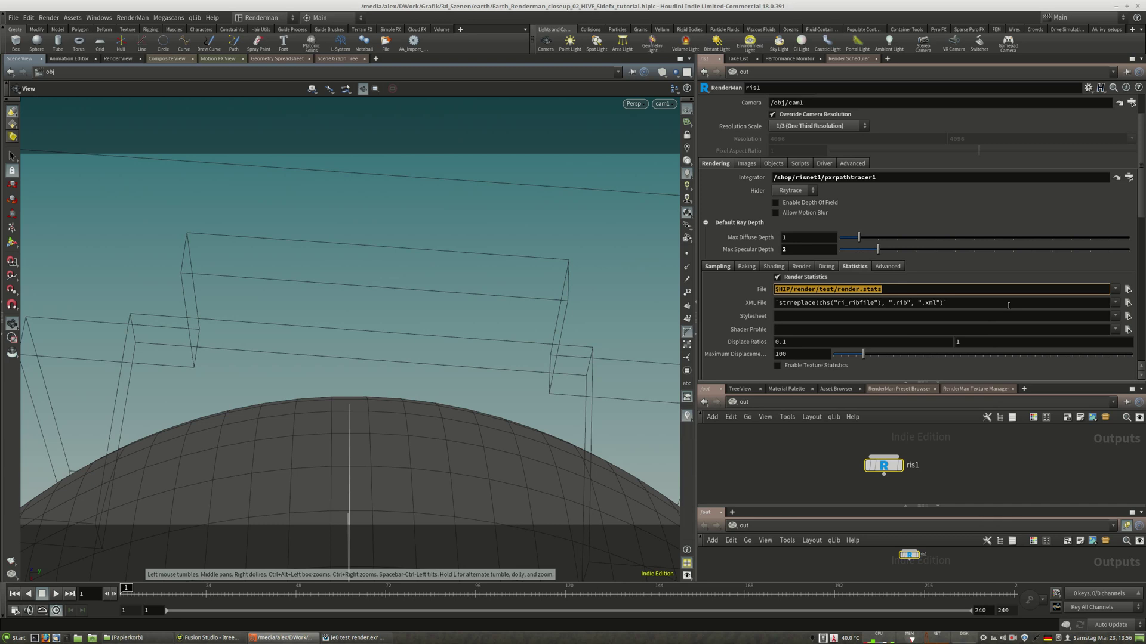
Paste the stats path into XML File and change it to $HIP/render/test/render.xml
triple_click(855, 304)
text($HIP/render/test/render.stats)
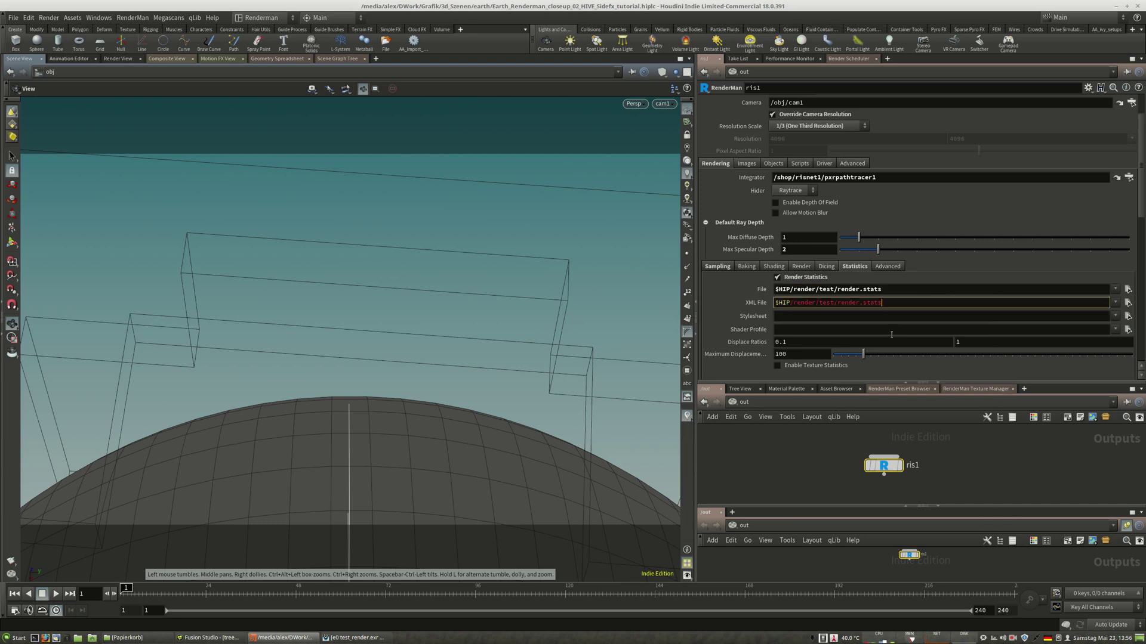
key(BackSpace)
key(BackSpace)
key(BackSpace)
key(Return)
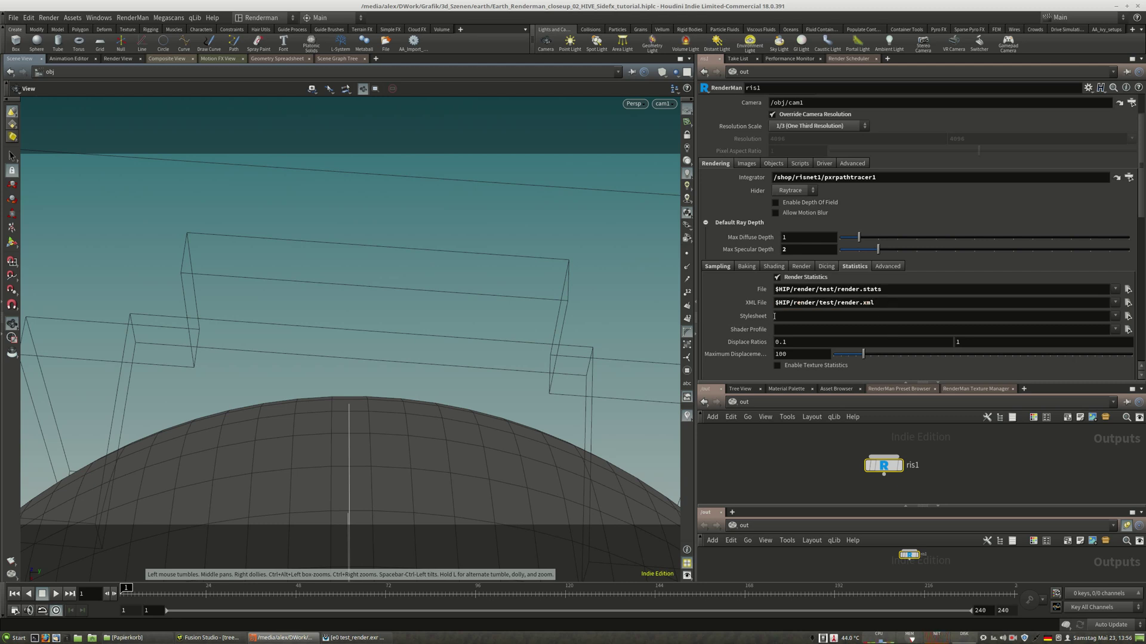
Return to the sampling settings and save the Houdini scene file
scroll(821, 256, up, 2)
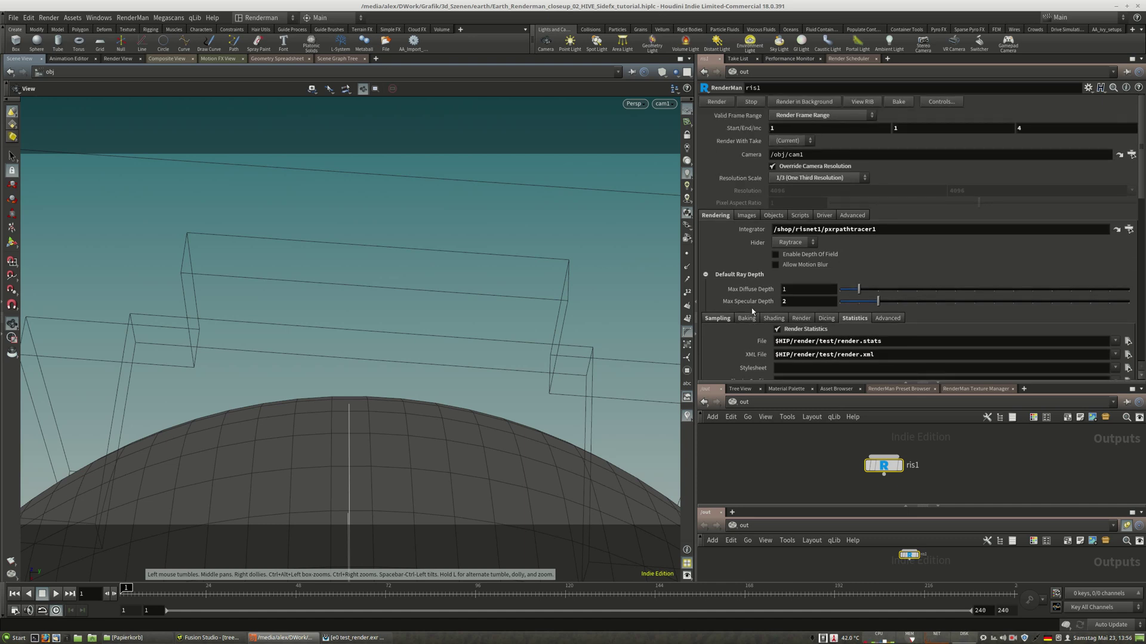
click(716, 319)
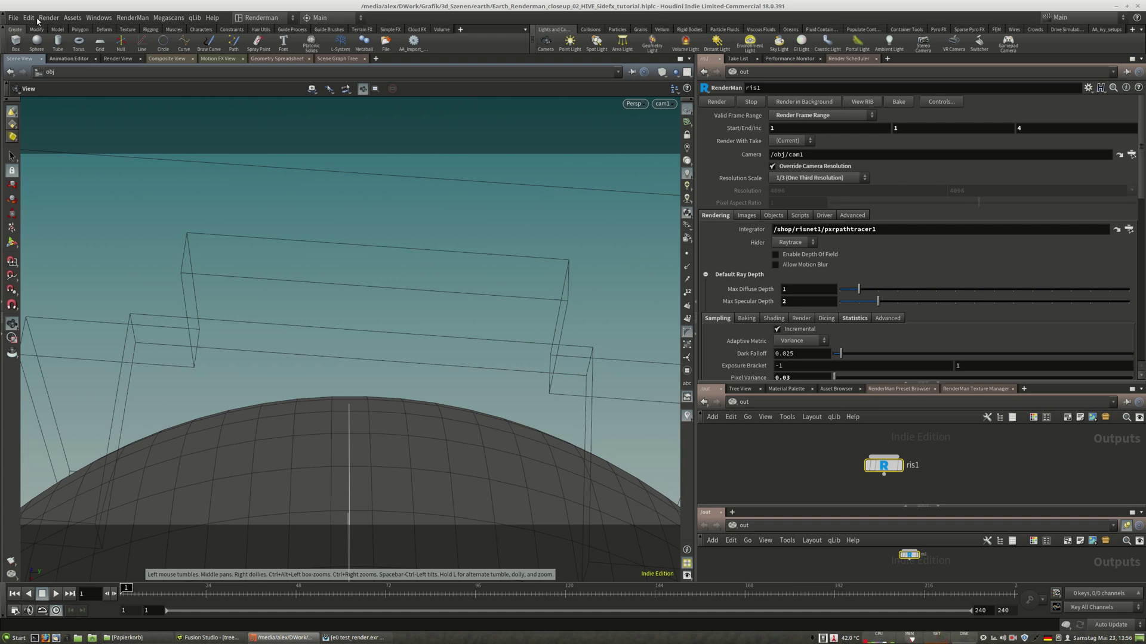
click(12, 17)
click(27, 90)
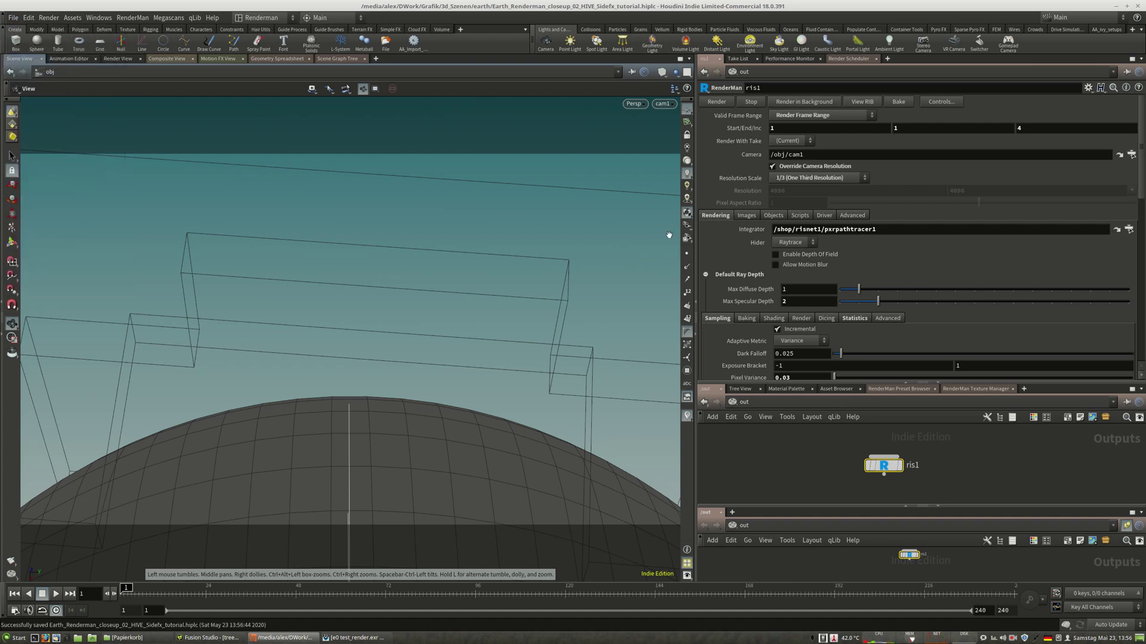
Confirm ris1's display device is 'it' in the Images settings and start the render
click(746, 215)
double_click(820, 278)
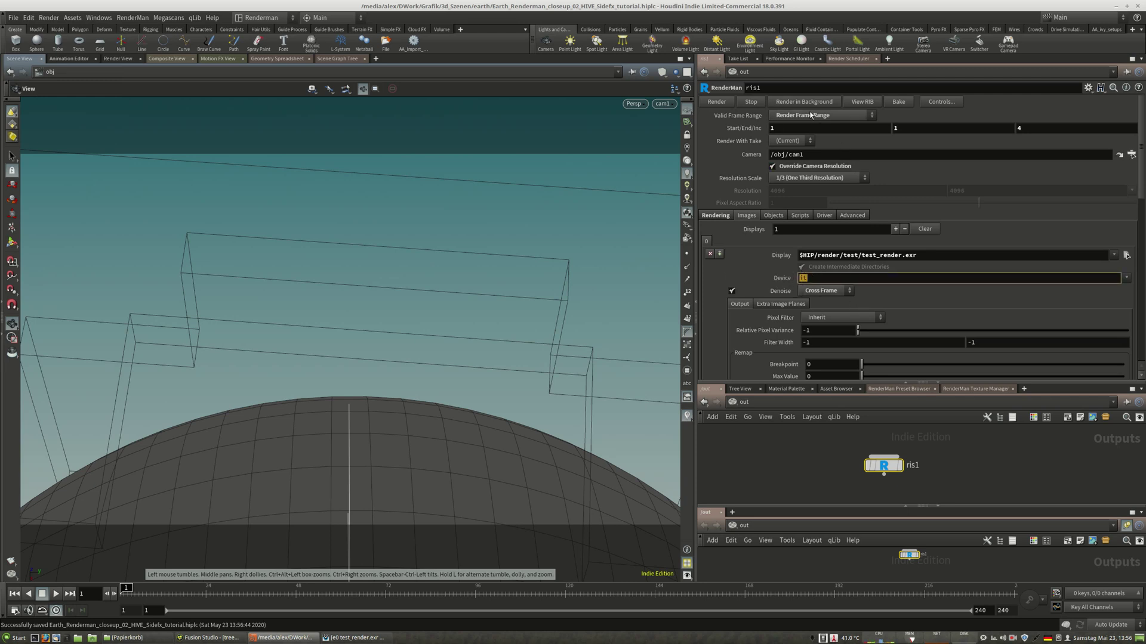
click(351, 638)
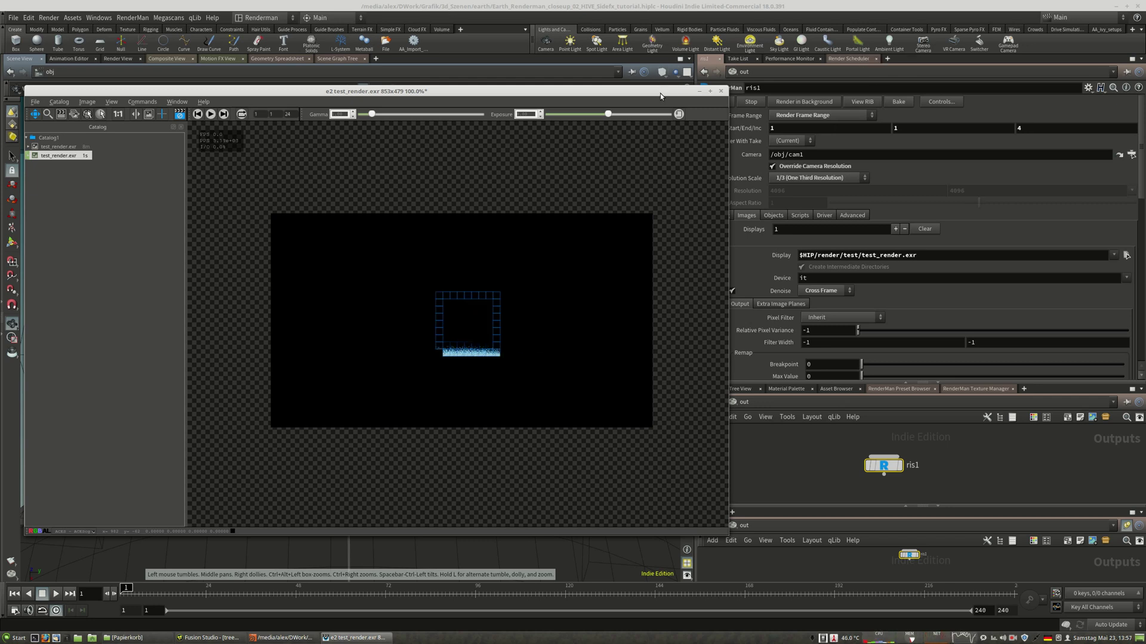
Move the it viewer aside, check both jobs in the Render Scheduler, then return to ris1
drag(660, 93, 629, 99)
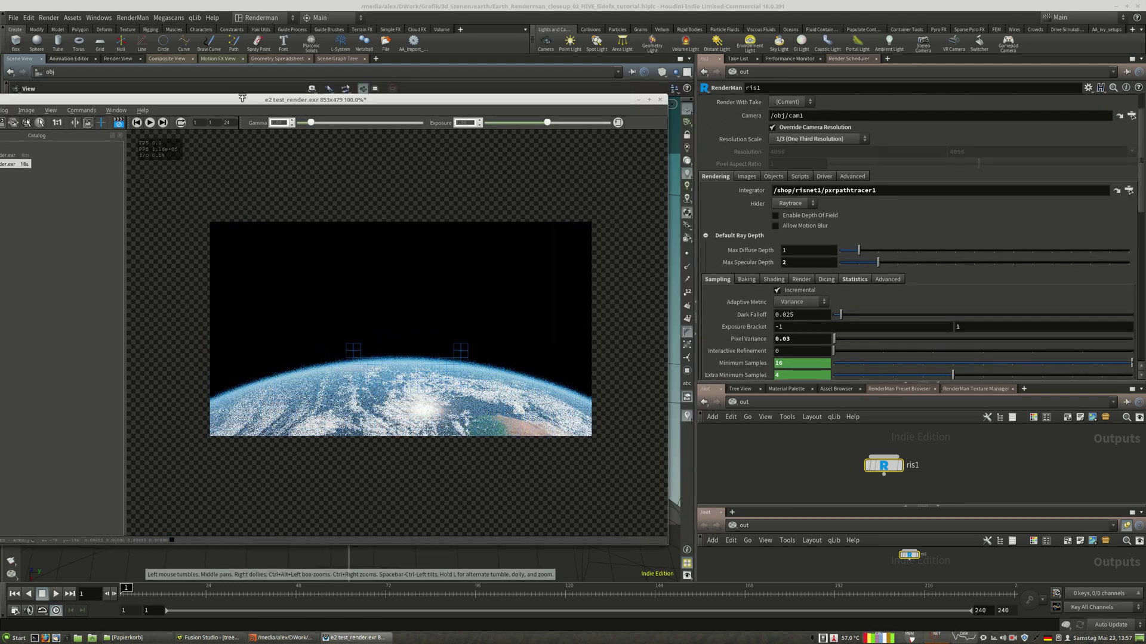
drag(680, 540, 660, 555)
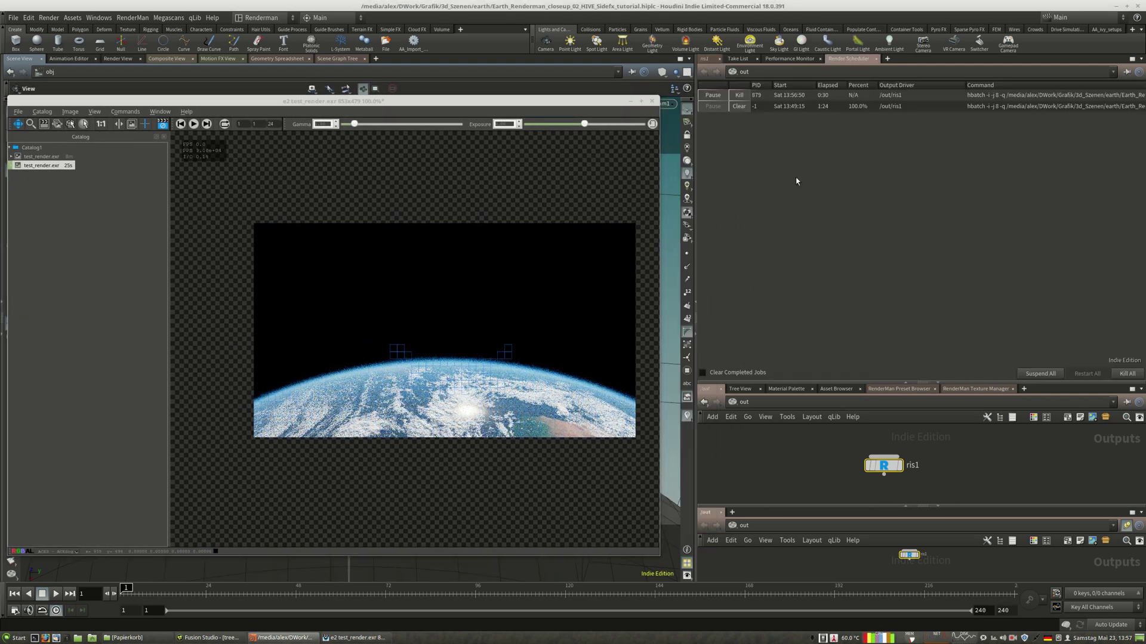
click(834, 59)
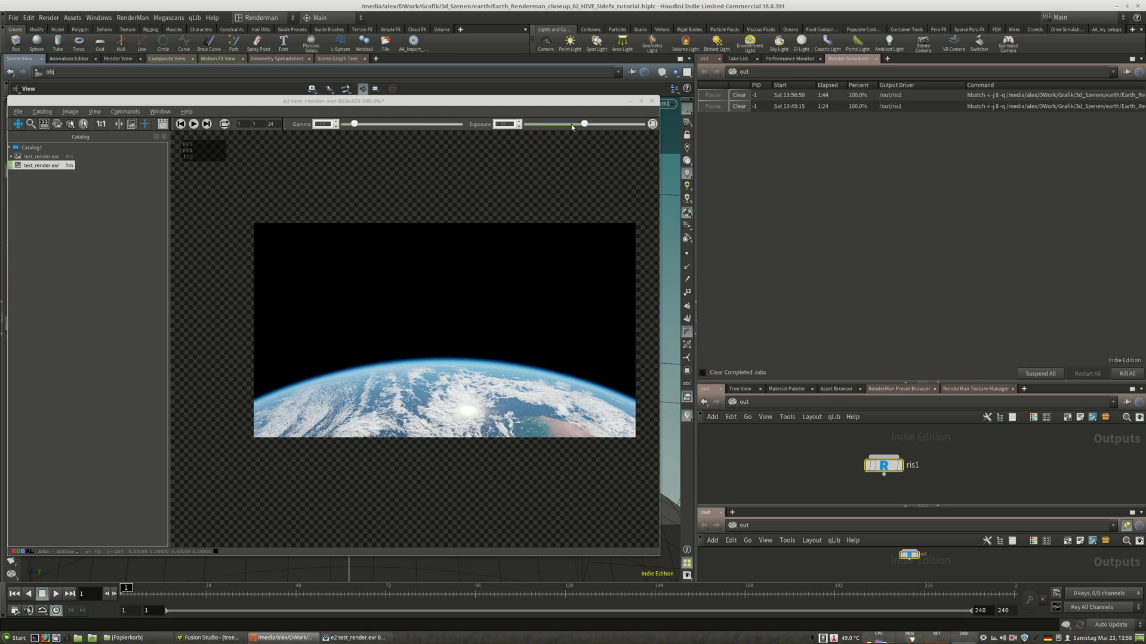
drag(537, 101, 589, 95)
click(705, 59)
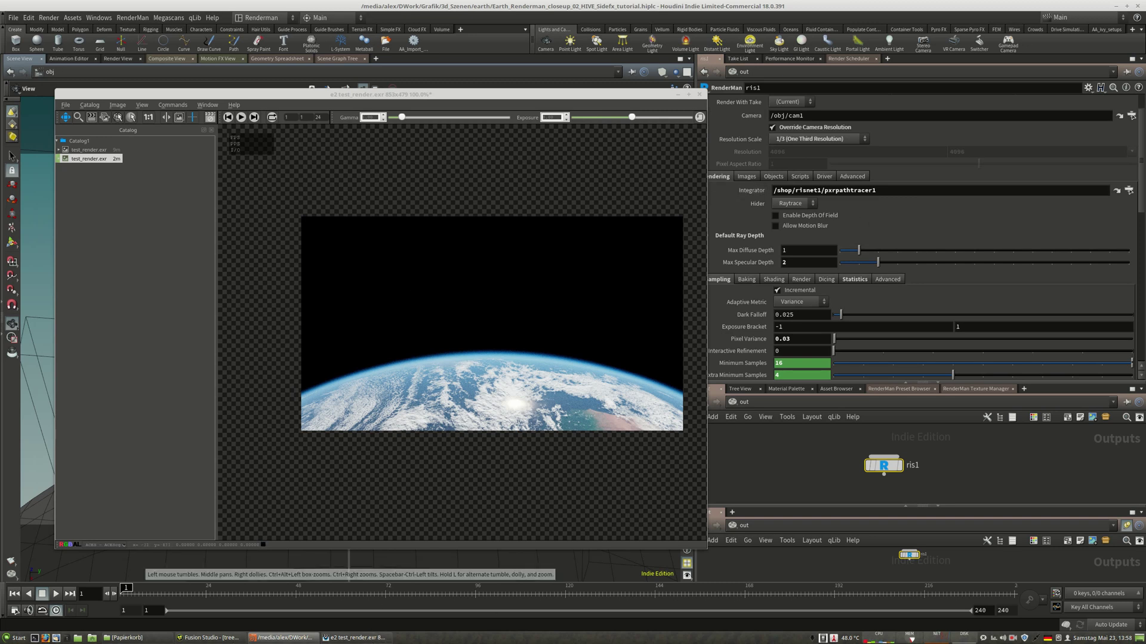
Minimize the image viewer and open the earth project's render/test folder in Nemo
click(125, 638)
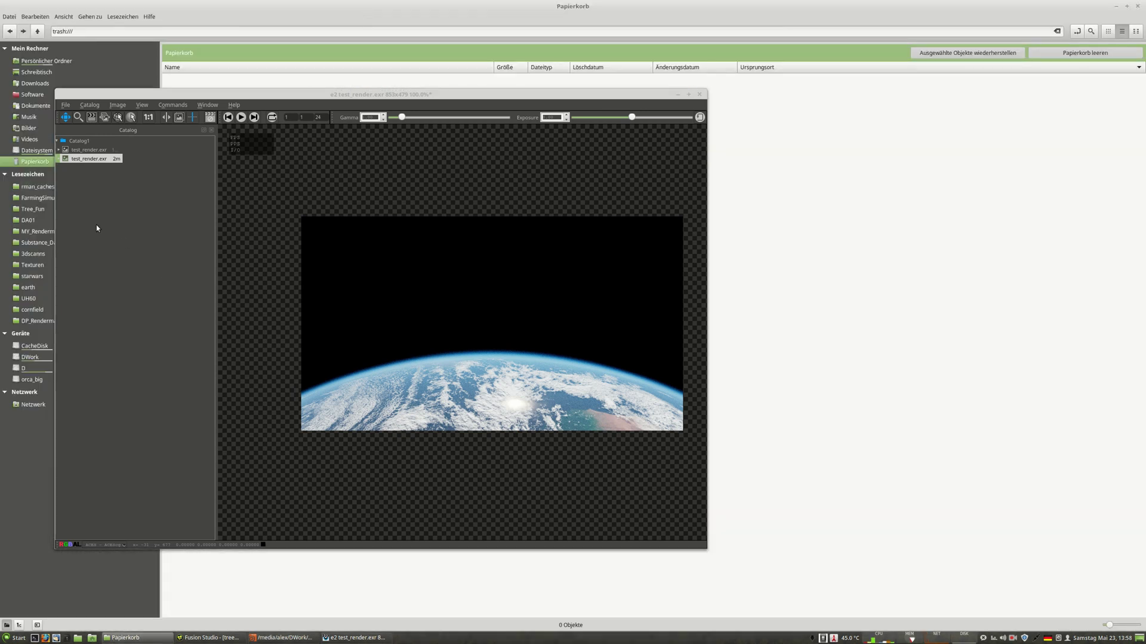
click(677, 95)
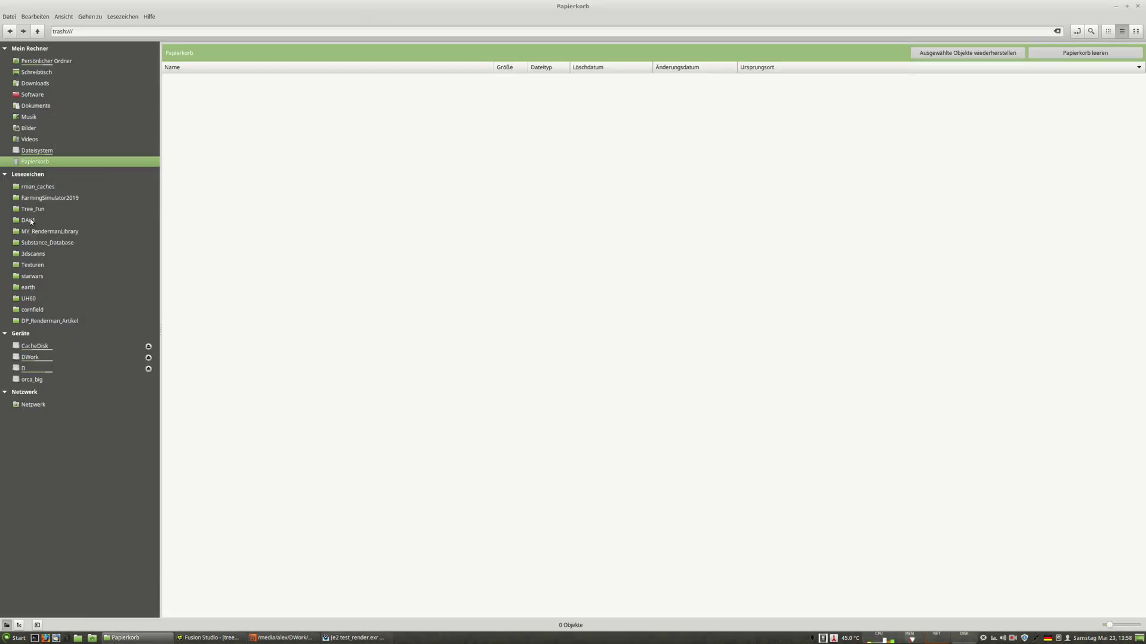
click(28, 287)
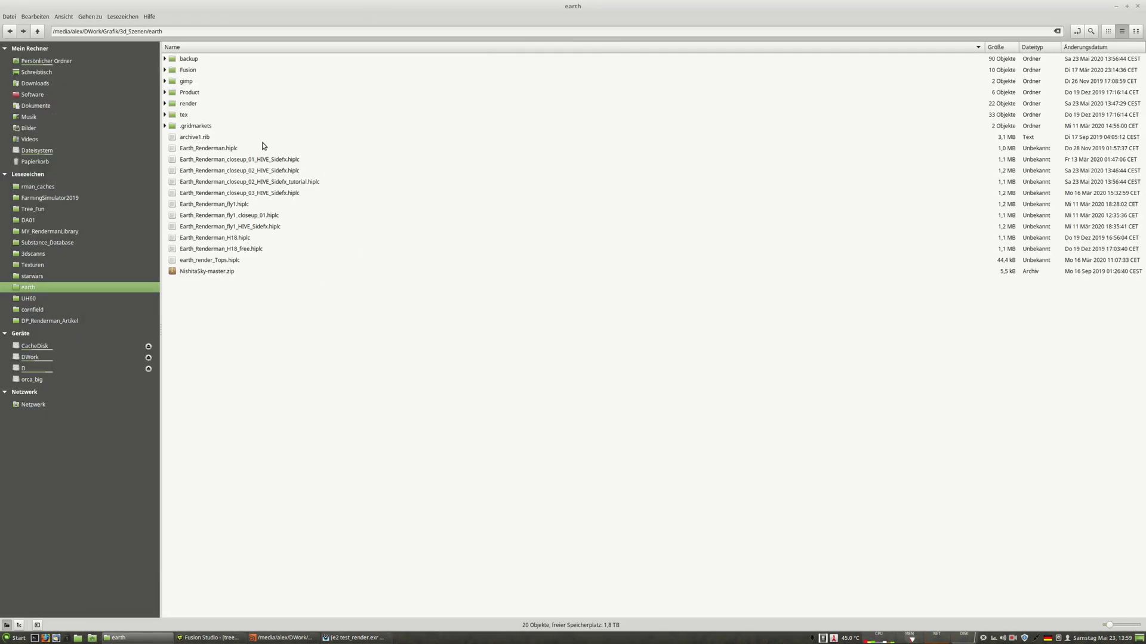
double_click(192, 104)
double_click(338, 67)
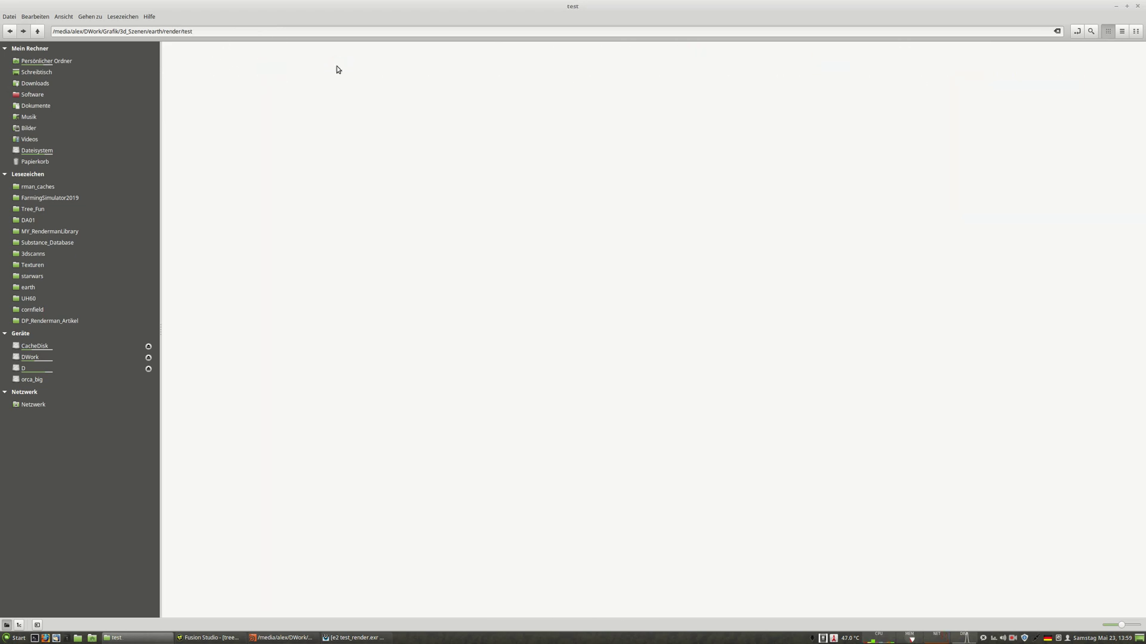
Open render.xml with Firefox from its right-click menu
drag(321, 95, 192, 51)
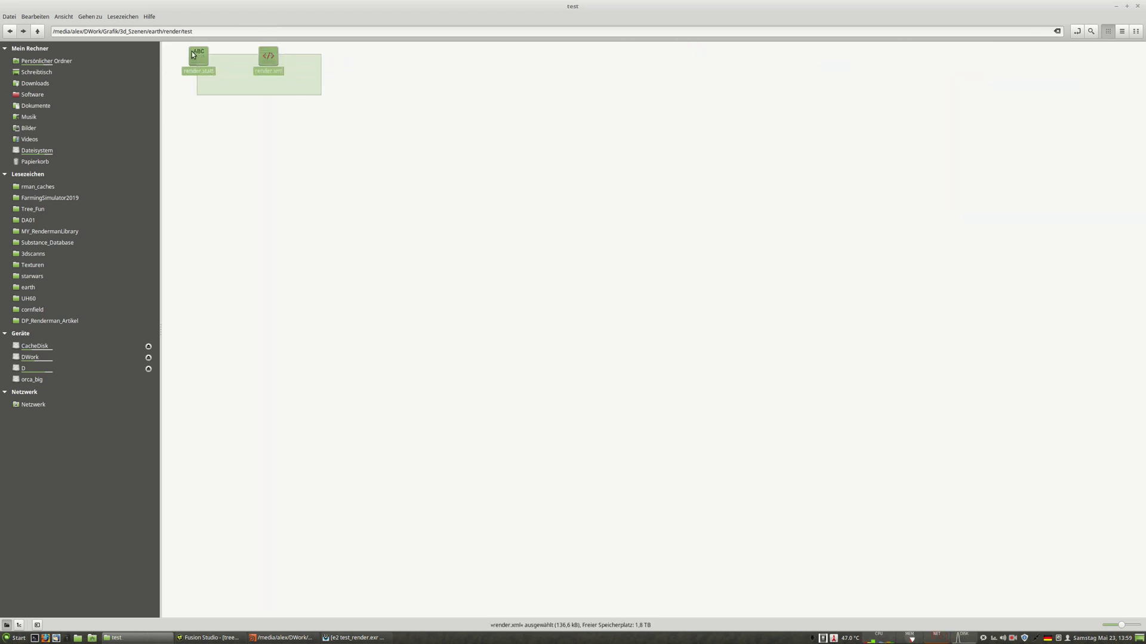
click(218, 90)
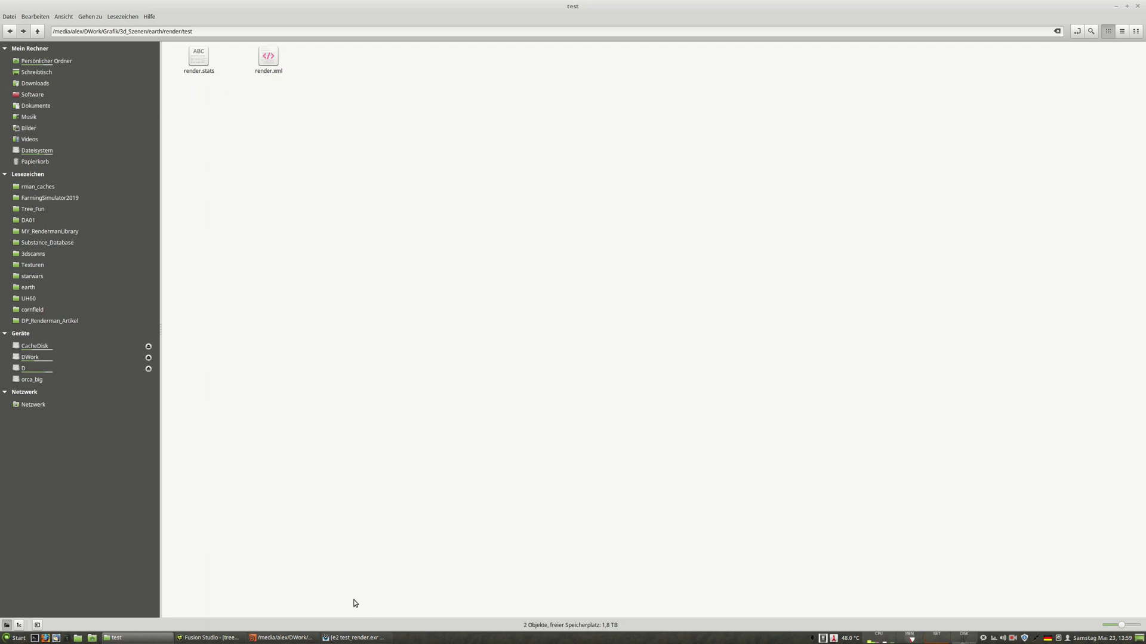
click(270, 58)
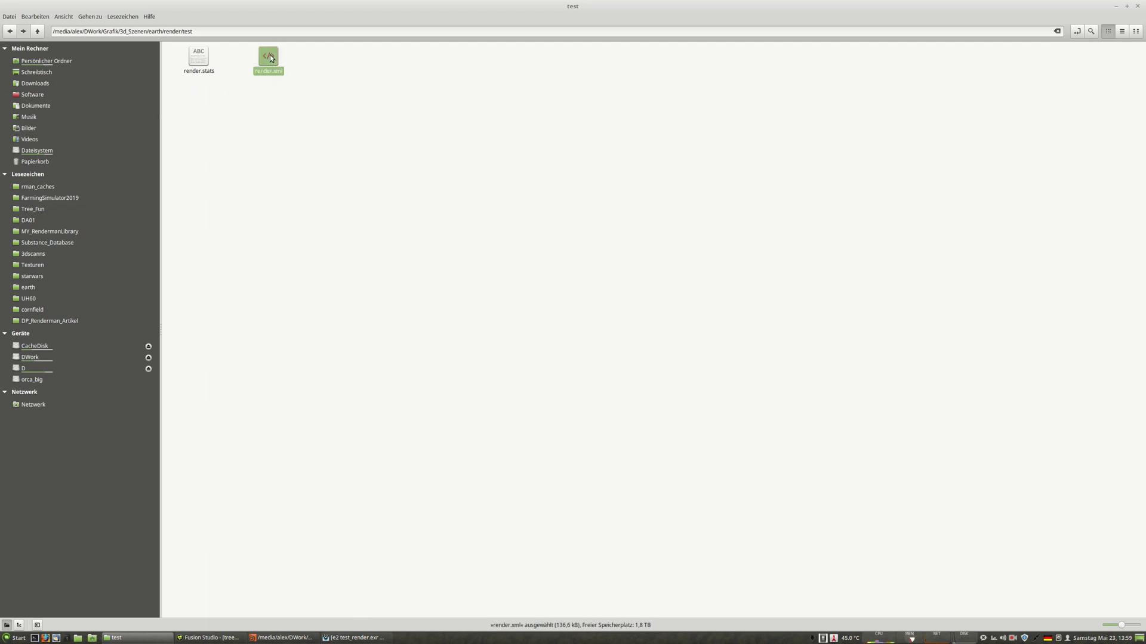
click(297, 68)
click(266, 56)
right_click(266, 56)
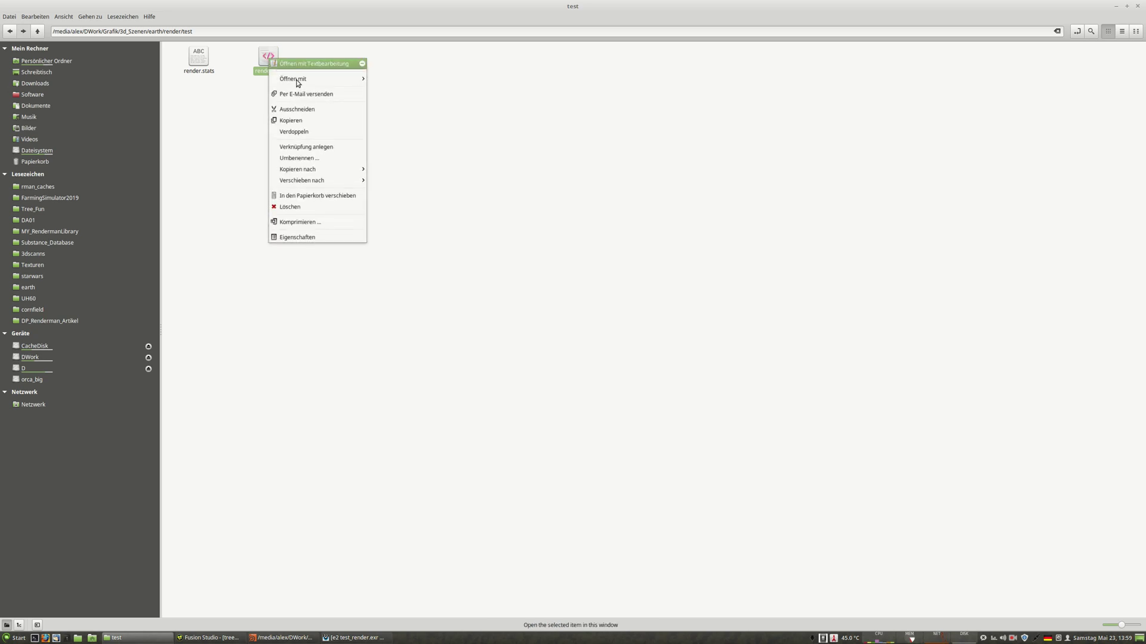
mouse_move(314, 81)
click(417, 79)
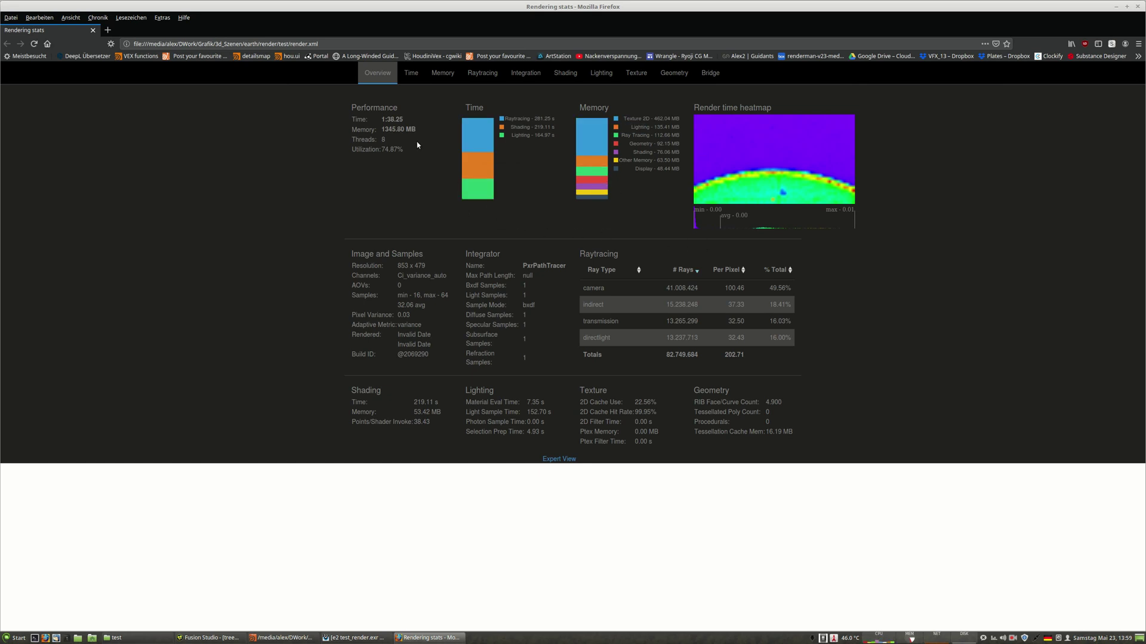
Highlight the Utilization value and the Image and Samples details in the stats overview
drag(398, 154, 362, 164)
drag(359, 265, 428, 356)
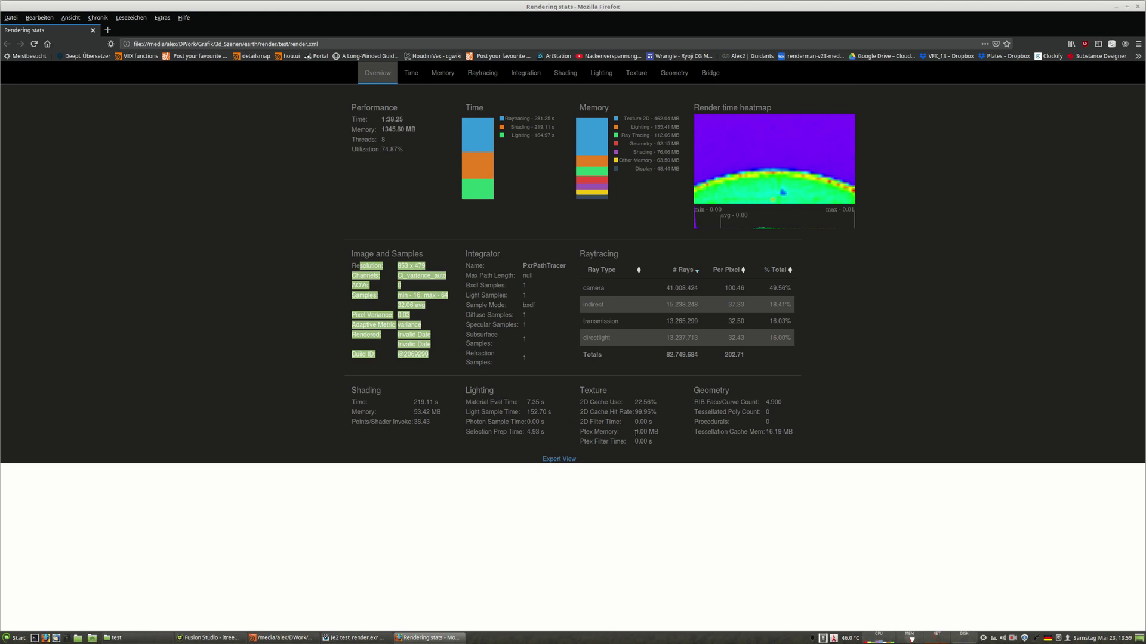
Switch to Expert View and browse its Memory, RayAccel, Bounds and Texture stats
click(559, 459)
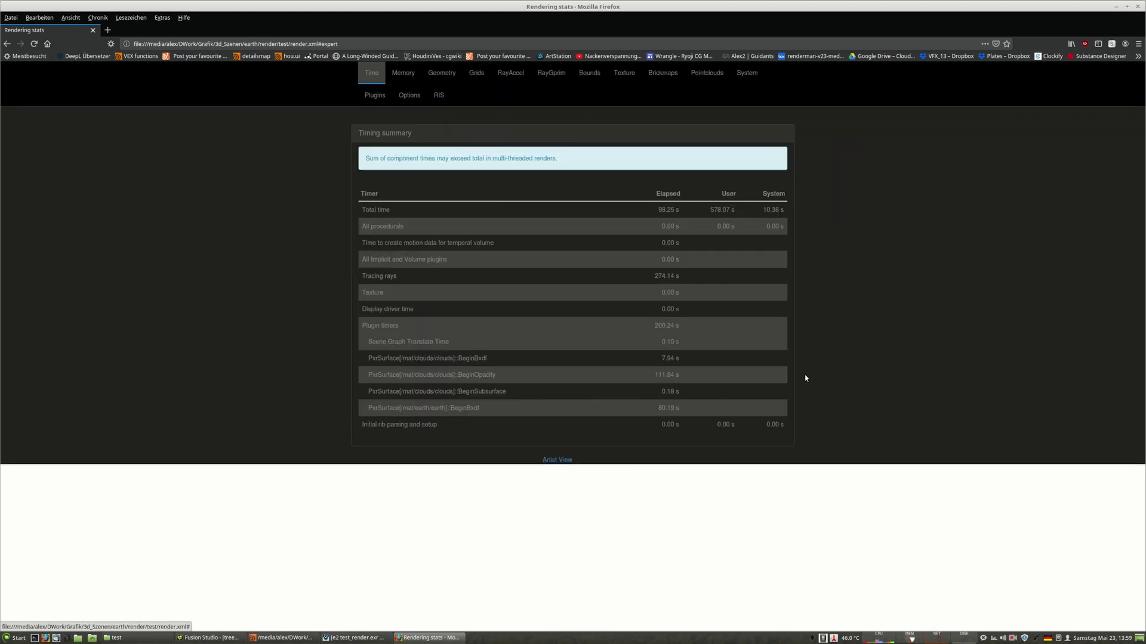
click(403, 73)
click(519, 74)
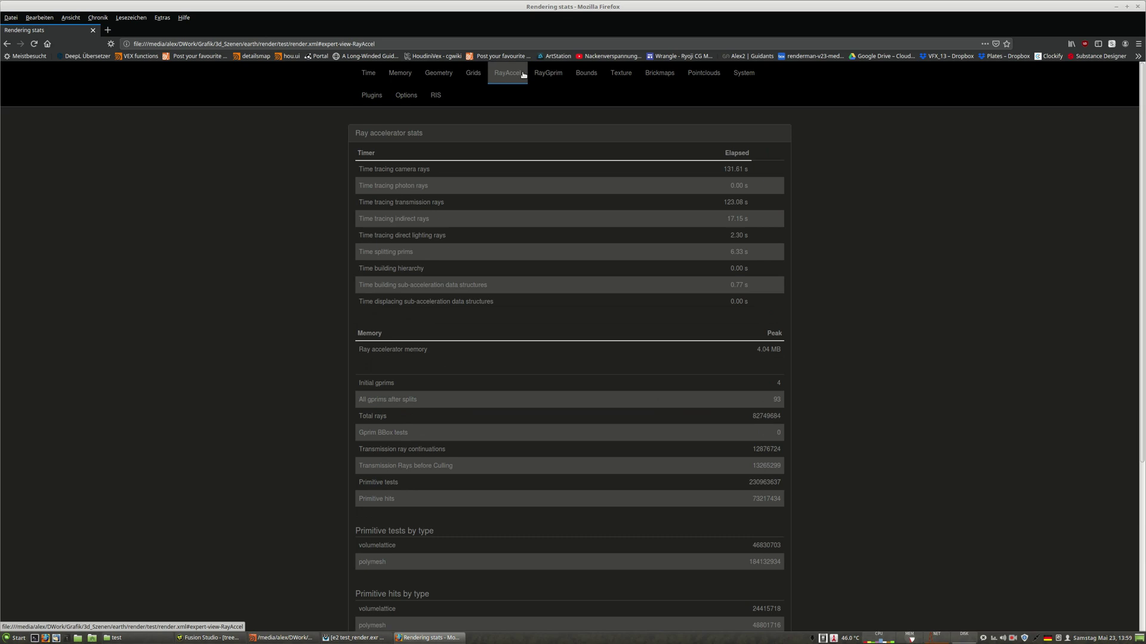
click(586, 73)
click(617, 73)
click(364, 74)
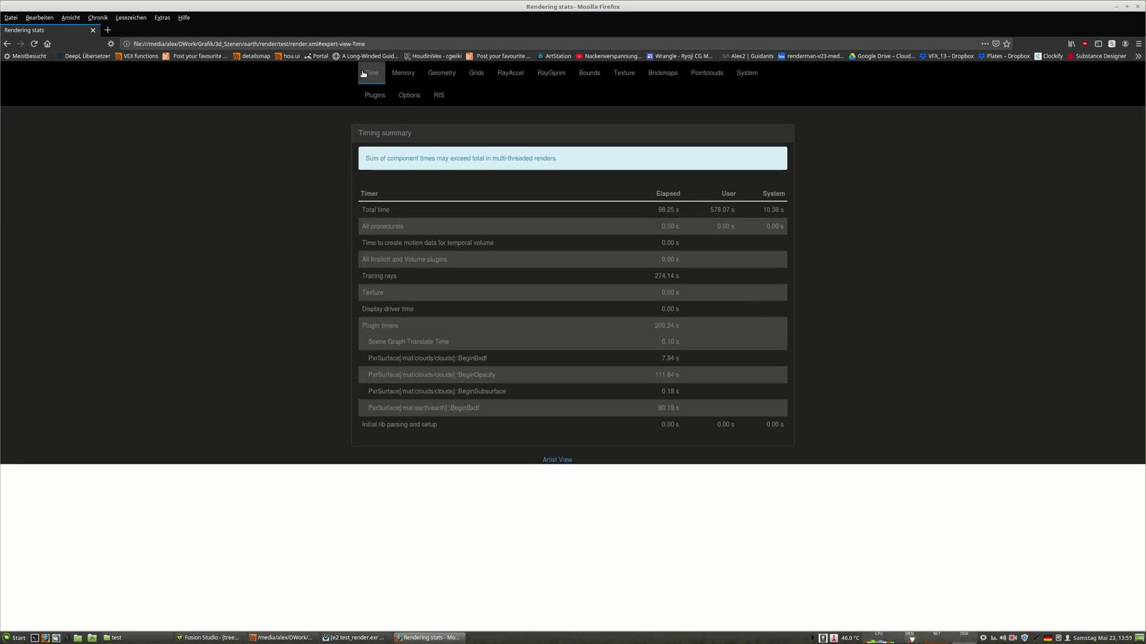
In Artist View's Time tab, expand the Lighting, Shading and Raytracing sub-timers
click(566, 460)
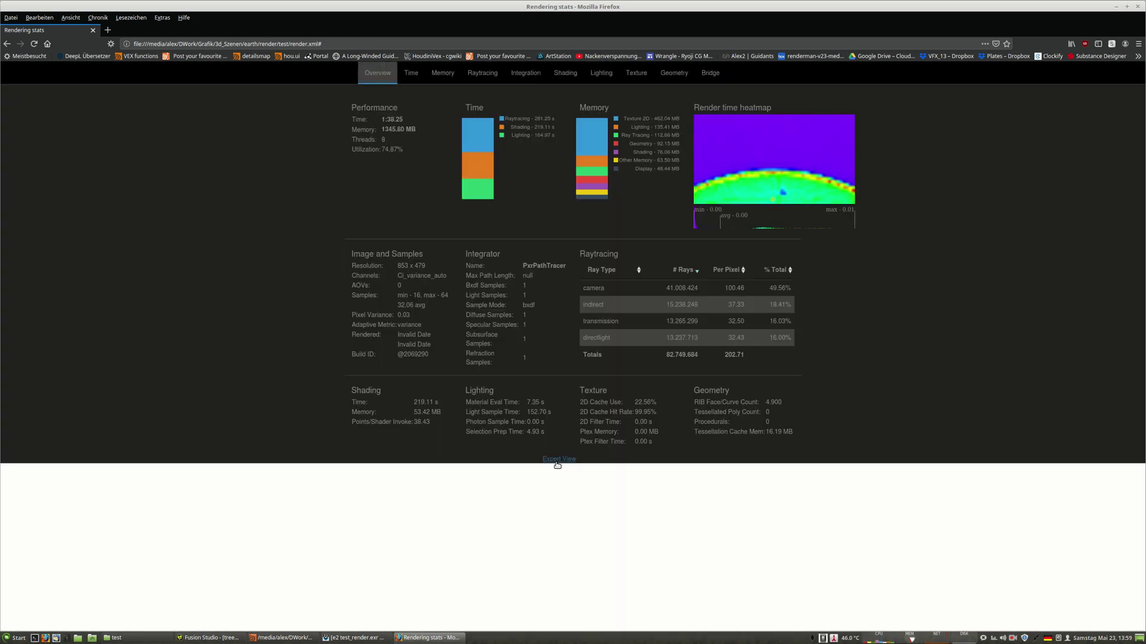
click(409, 73)
click(359, 199)
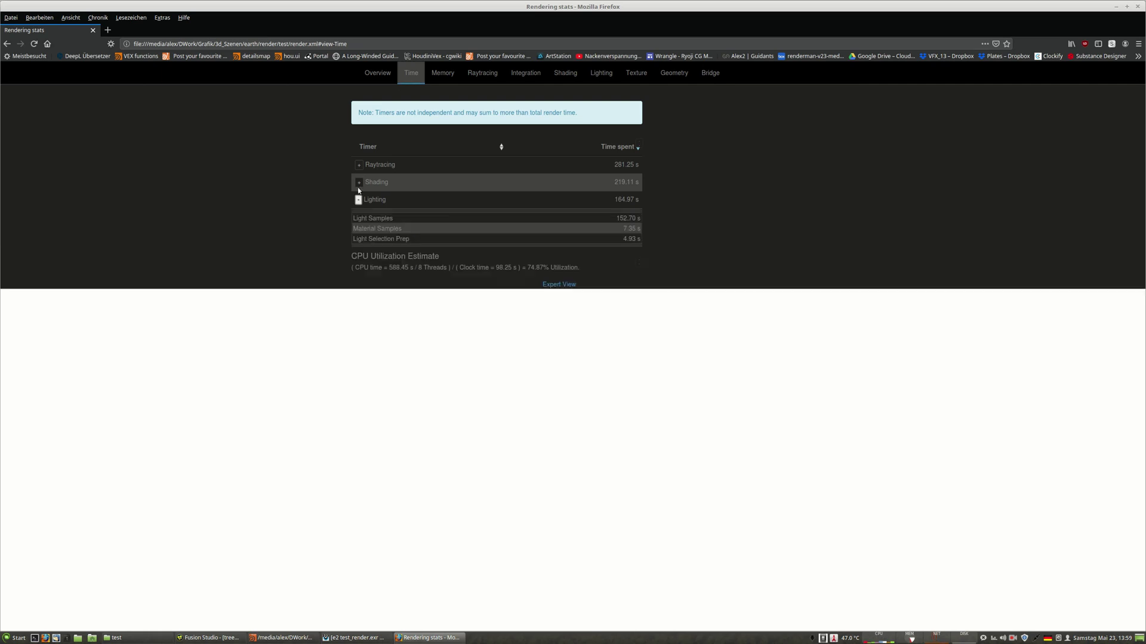
click(358, 182)
click(358, 165)
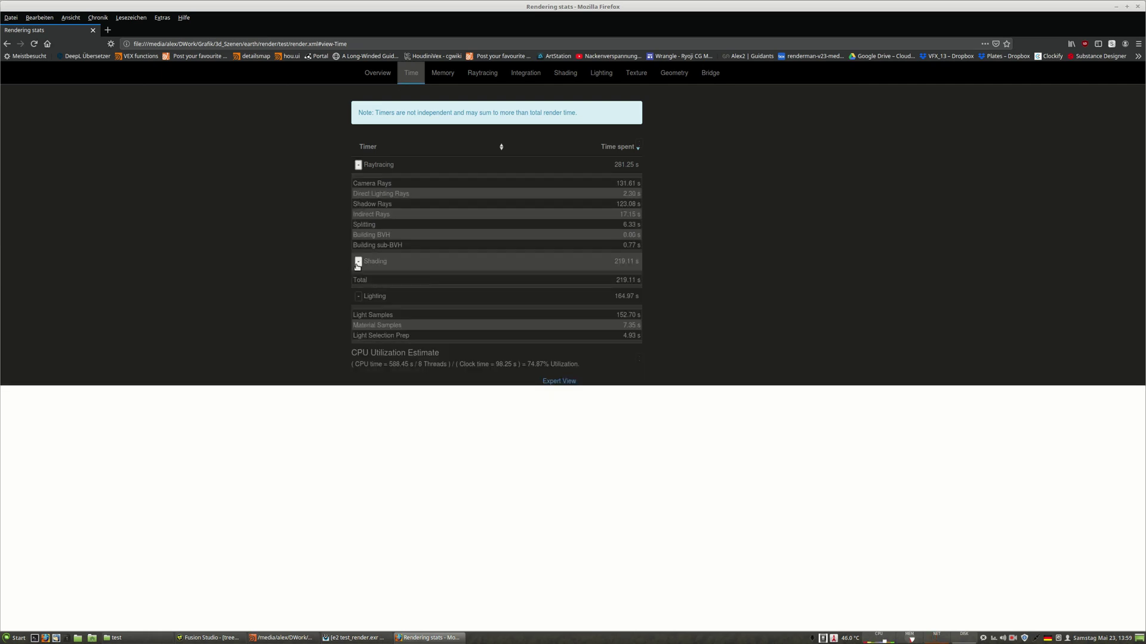
mouse_move(622, 194)
mouse_down()
mouse_move(641, 206)
mouse_move(611, 204)
mouse_move(635, 204)
mouse_up()
Open the Memory breakdown, expand Shading and Geometry, and highlight GPrim's 61.30 MB
click(441, 73)
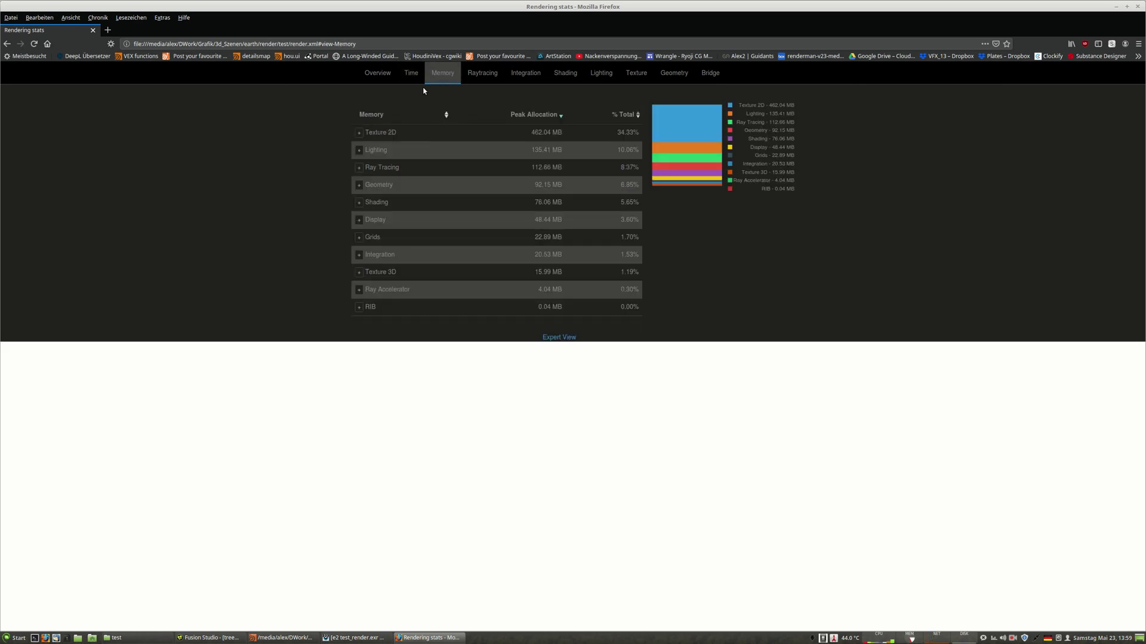
click(358, 202)
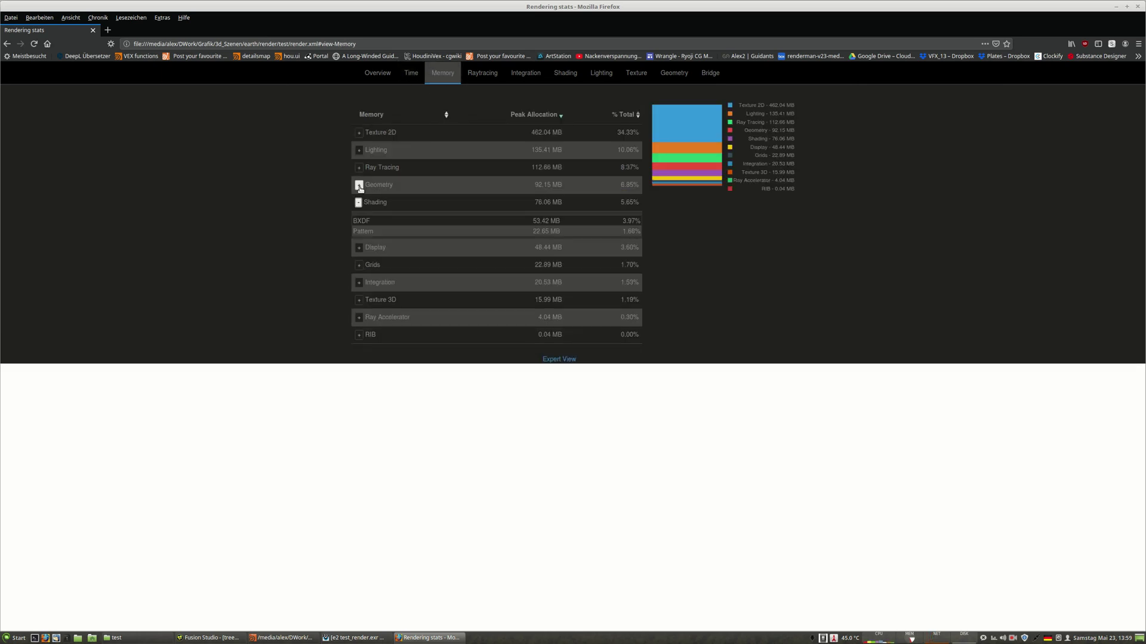
click(359, 185)
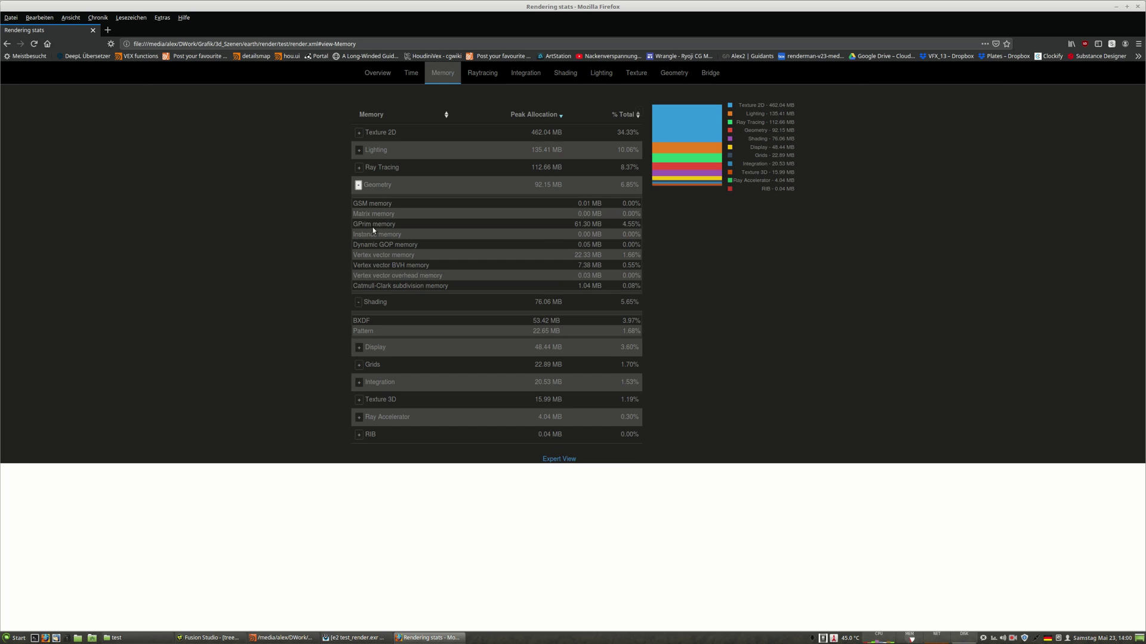
drag(406, 224, 346, 229)
drag(566, 227, 603, 226)
click(565, 230)
Expand the Ray Tracing, Texture 2D and Lighting memory rows, then show the Raytracing breakdown
click(358, 185)
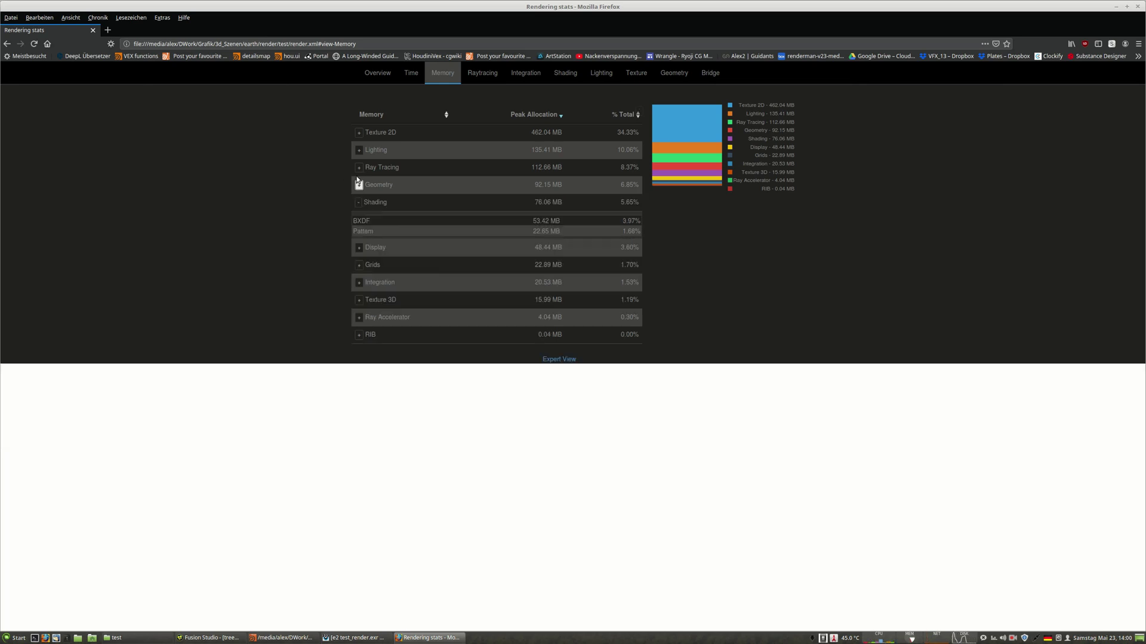
click(358, 168)
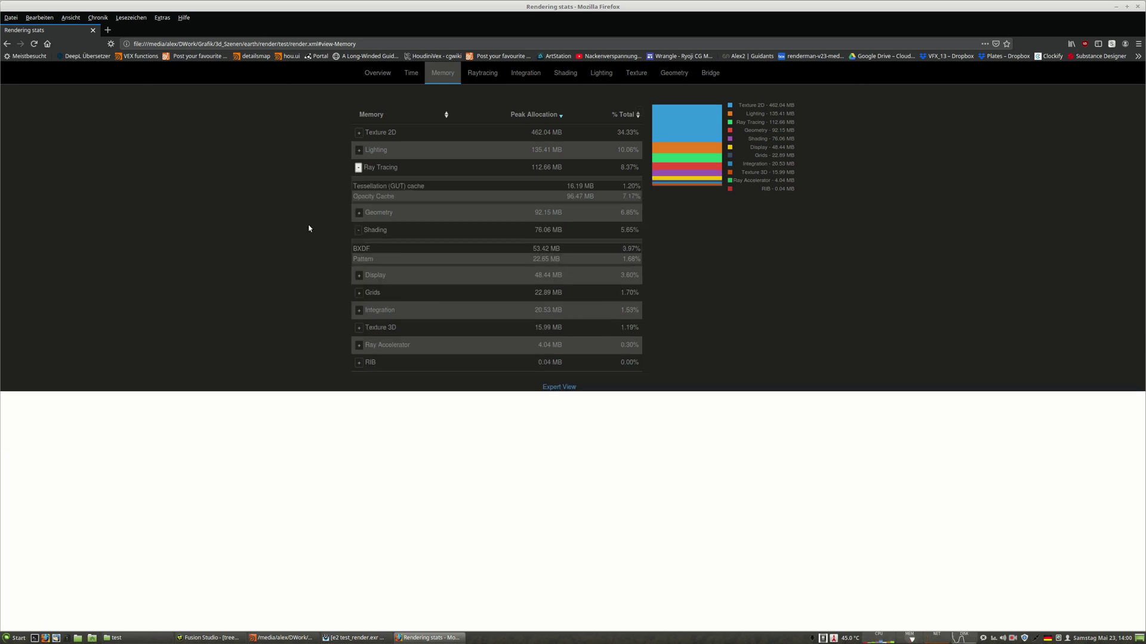
click(359, 133)
click(358, 196)
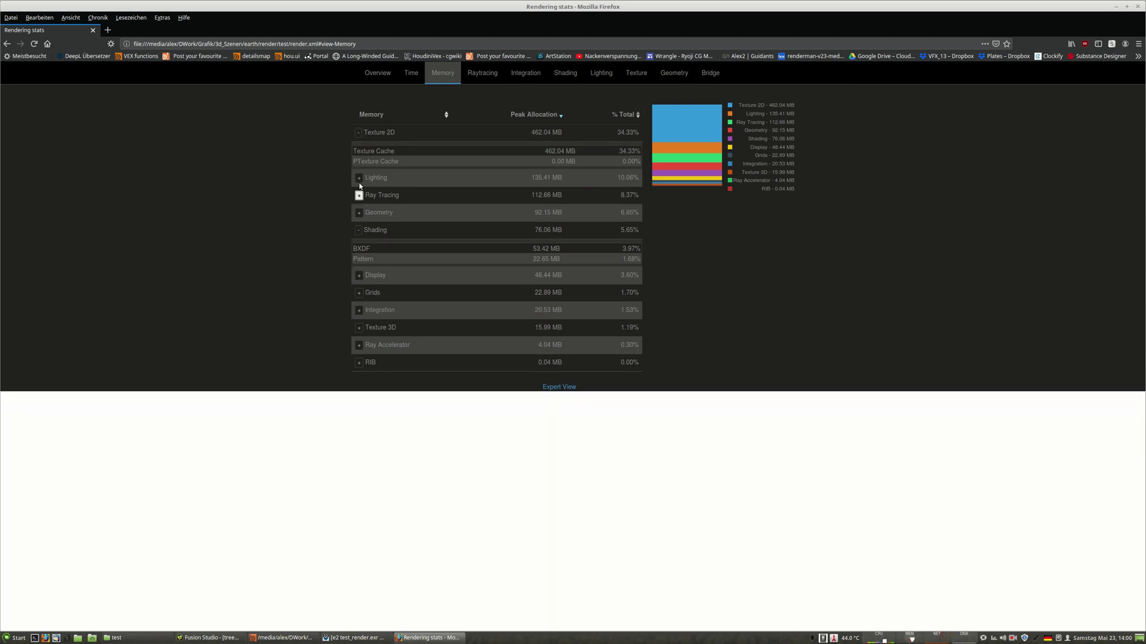
click(358, 177)
click(494, 77)
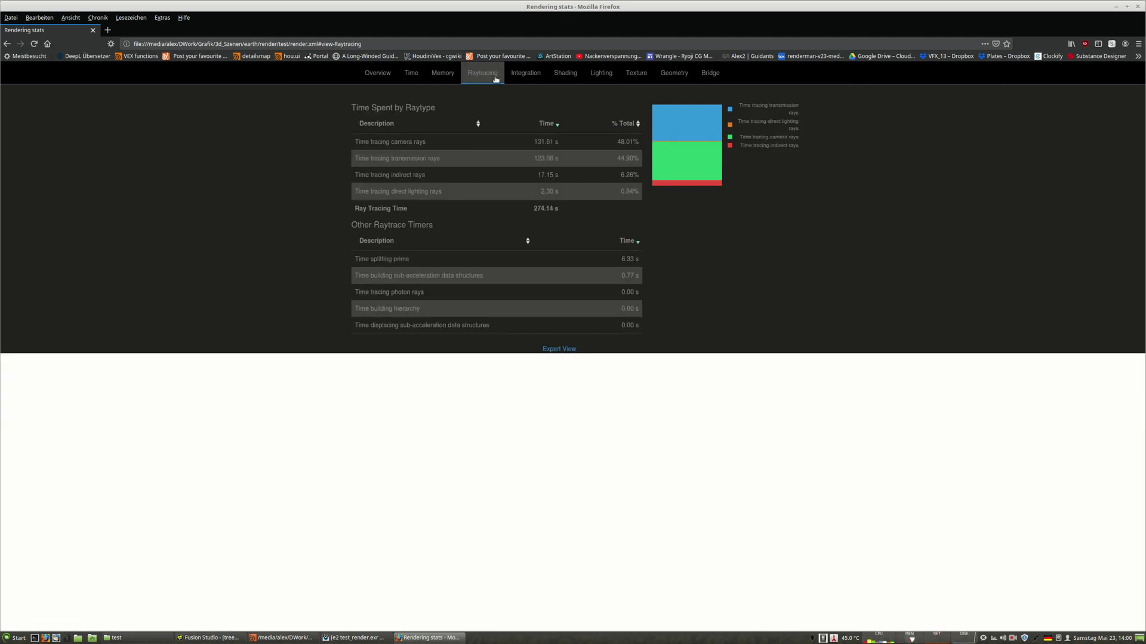
Open the Integration details and highlight PxrPathTracer parameter rows such as clampDepth
click(529, 75)
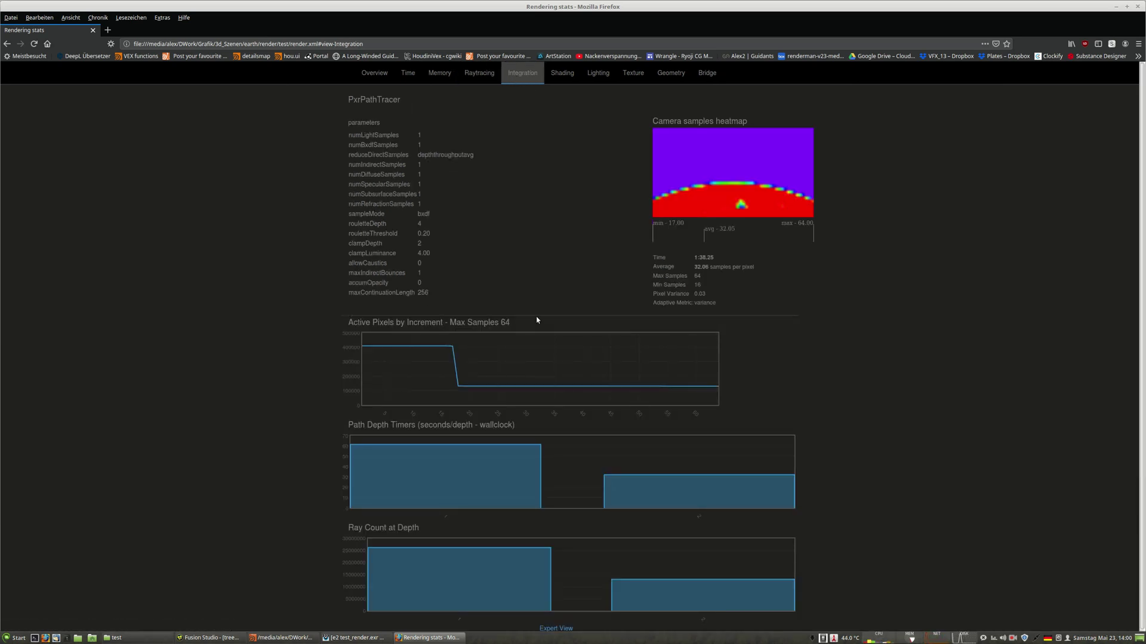
drag(506, 312, 348, 122)
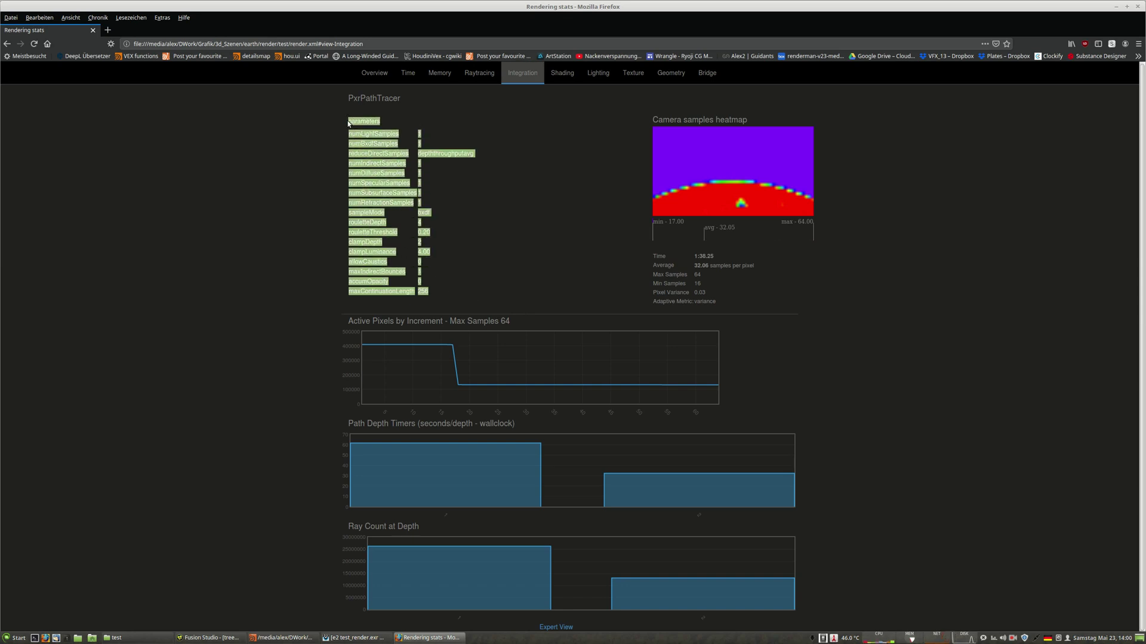
click(351, 269)
drag(348, 242, 434, 239)
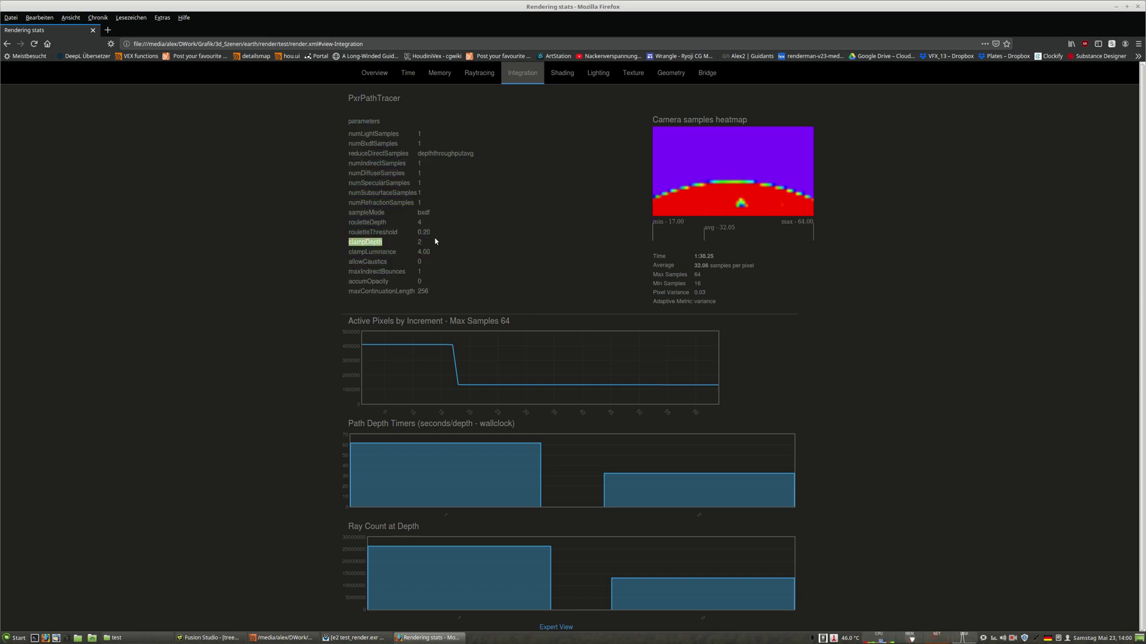
click(448, 249)
drag(432, 246, 350, 245)
click(469, 257)
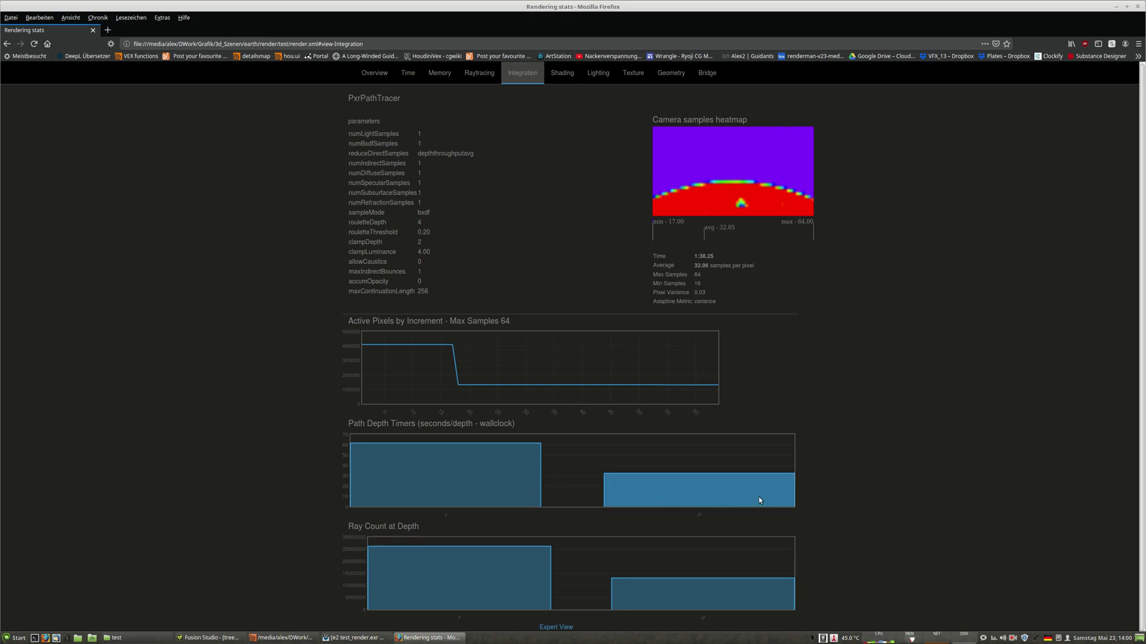
mouse_move(756, 502)
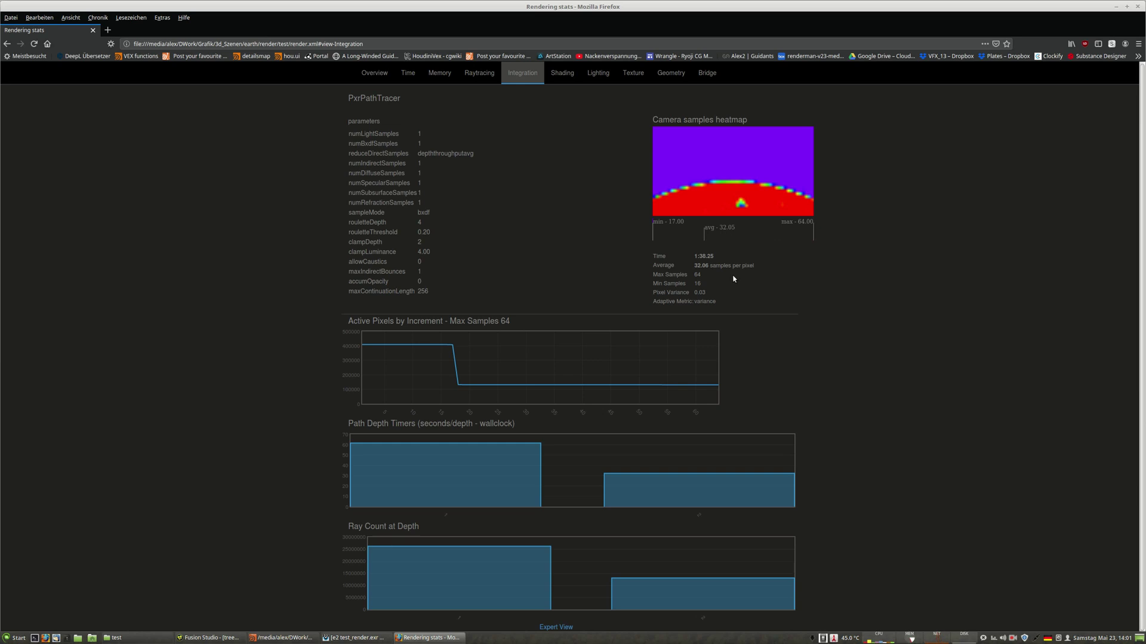
drag(760, 270, 686, 274)
click(878, 292)
View Shading stats, then Lighting stats with Photon Generation and Sample Evaluation expanded
mouse_move(459, 385)
click(554, 74)
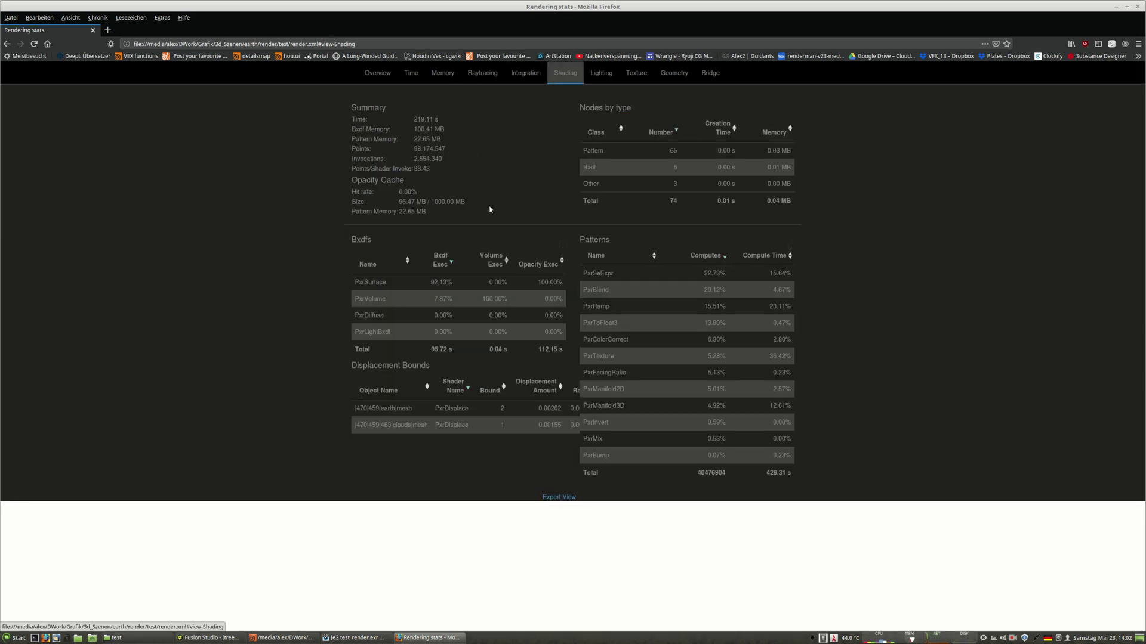
click(601, 74)
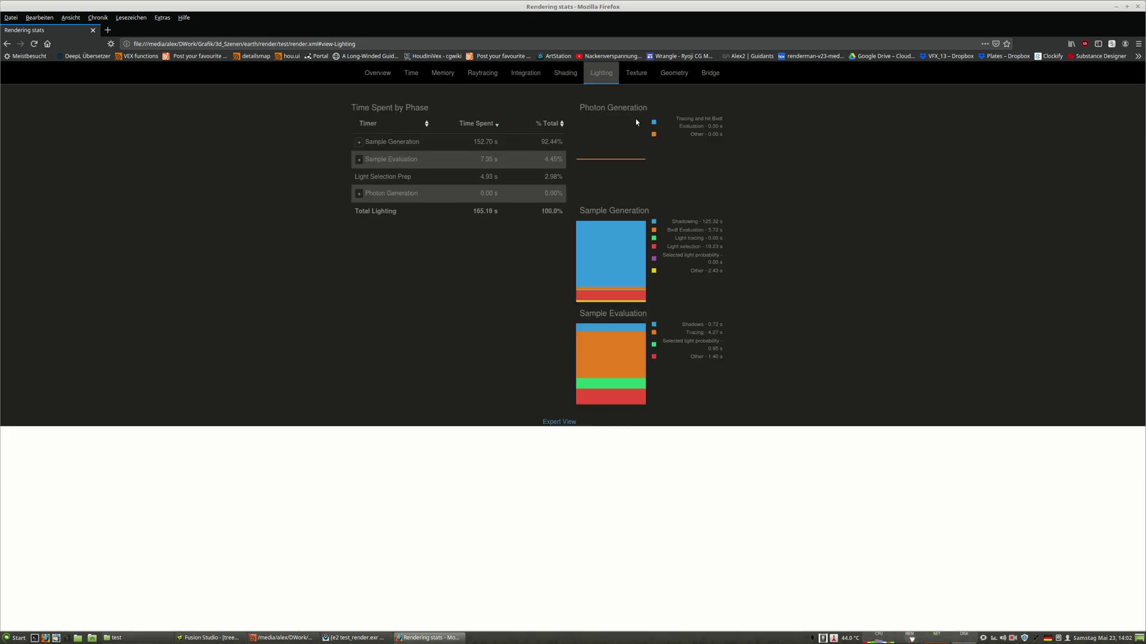
click(358, 193)
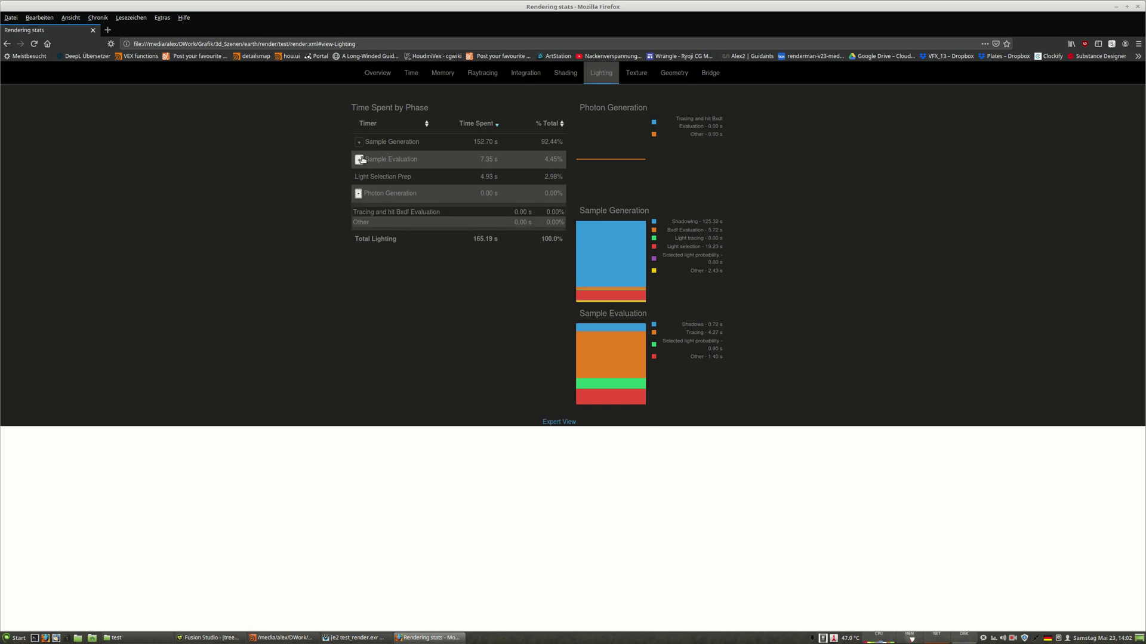
click(360, 159)
Switch to the Texture statistics page showing cache usage and per-file lookups
mouse_move(621, 291)
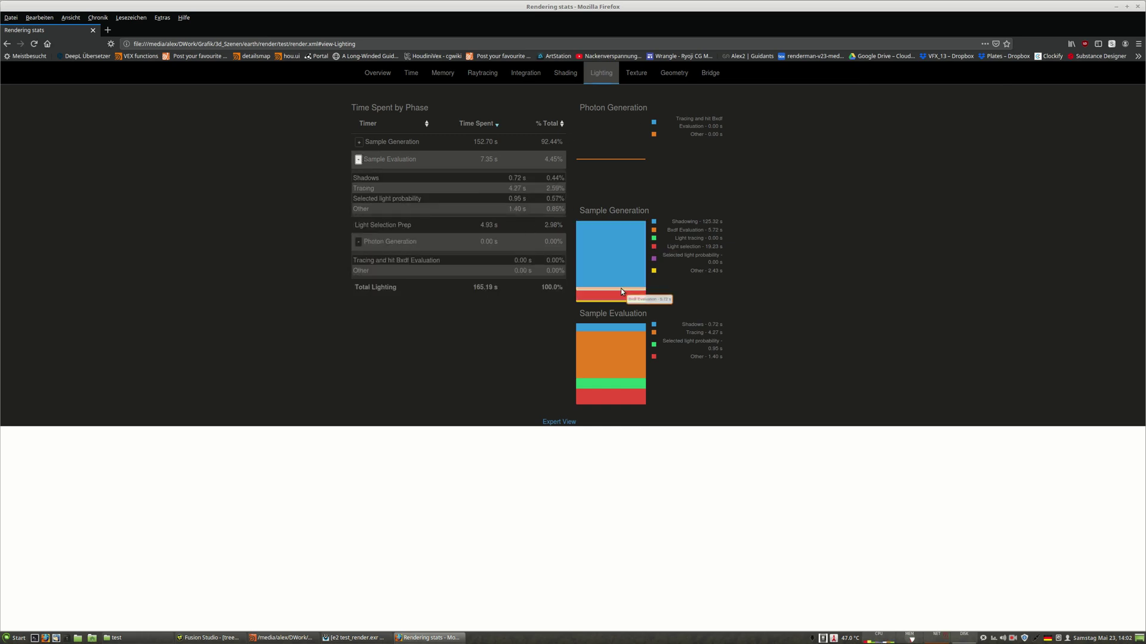
mouse_move(620, 264)
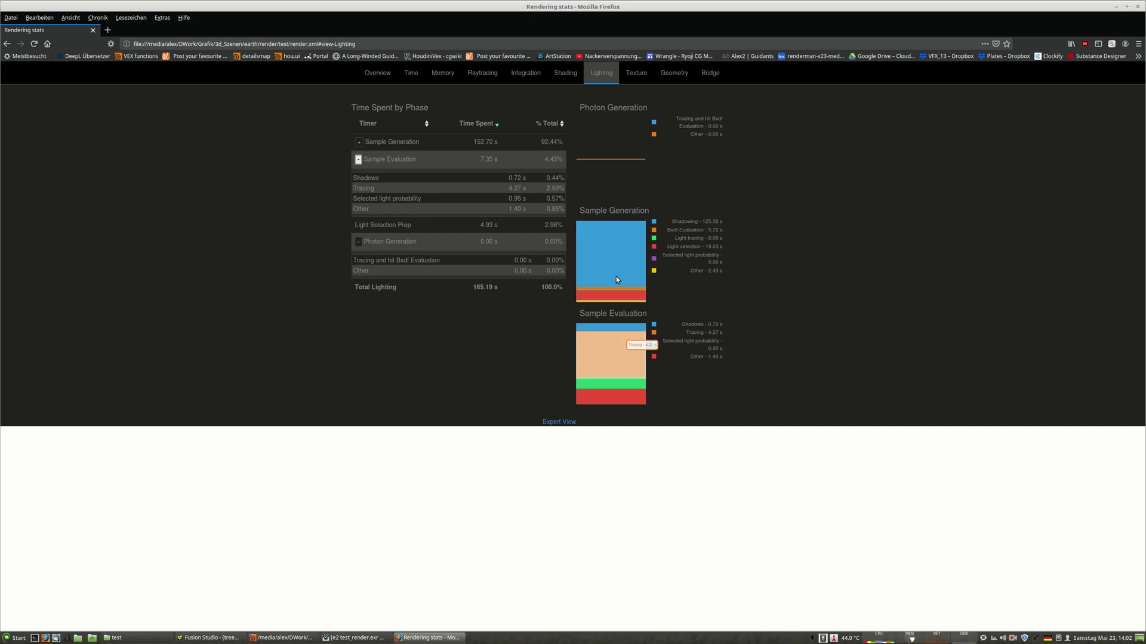
click(636, 72)
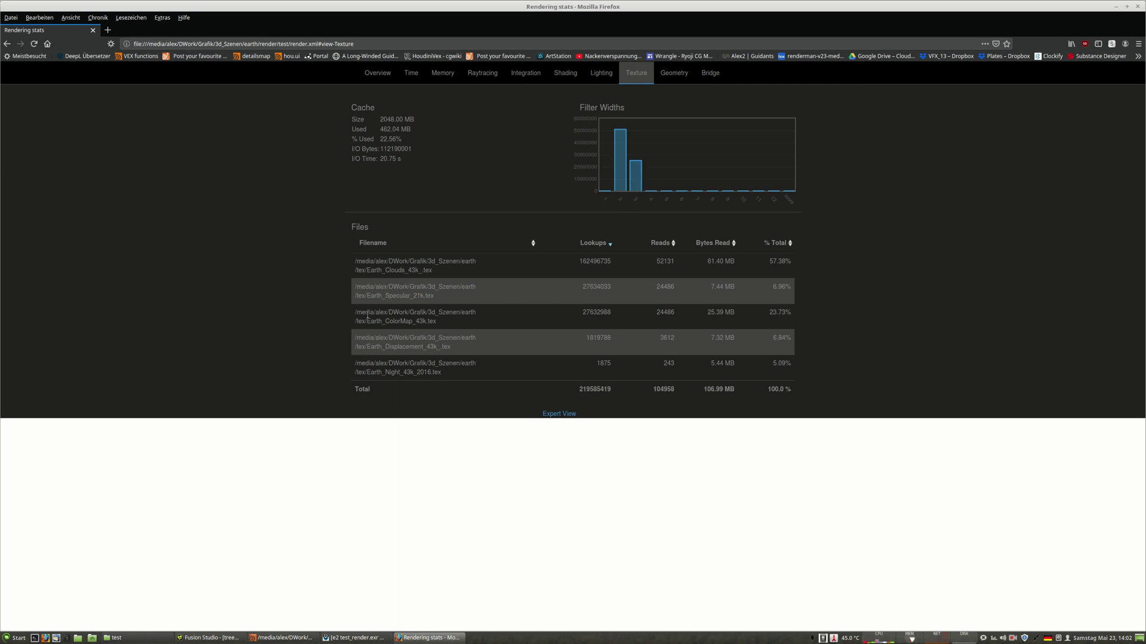
Highlight the Earth_Specular_21k.tex texture path and the 462.04 MB cache Used value
triple_click(470, 294)
click(379, 124)
drag(372, 132, 415, 135)
Browse the Geometry, Bridge and Memory statistics, then return to the report Overview
click(674, 74)
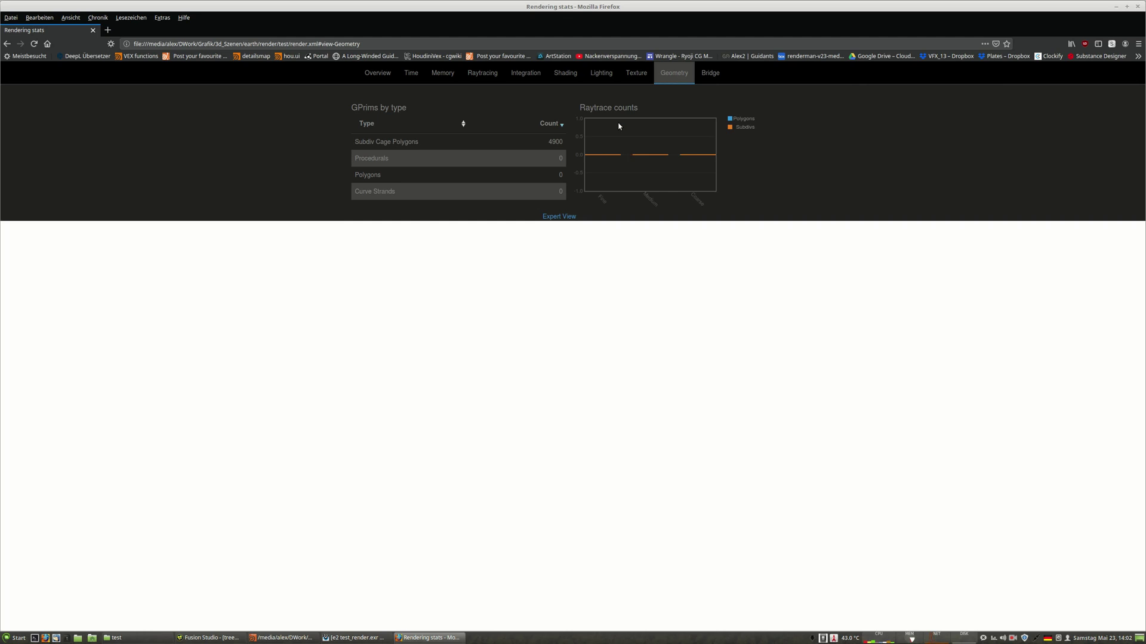
click(710, 73)
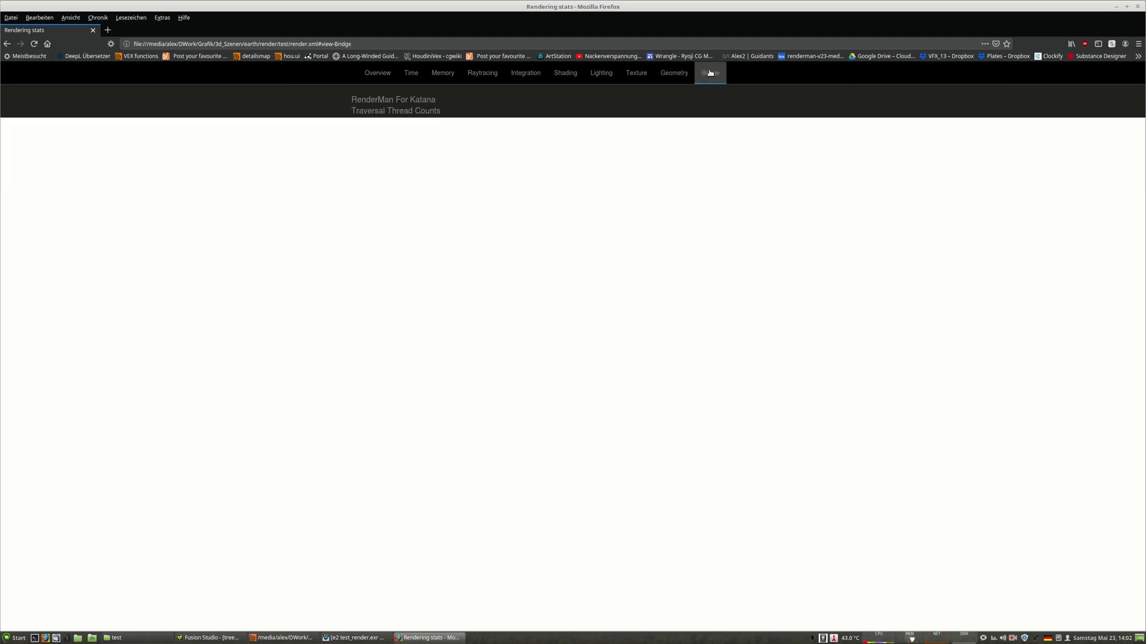
click(423, 76)
click(378, 74)
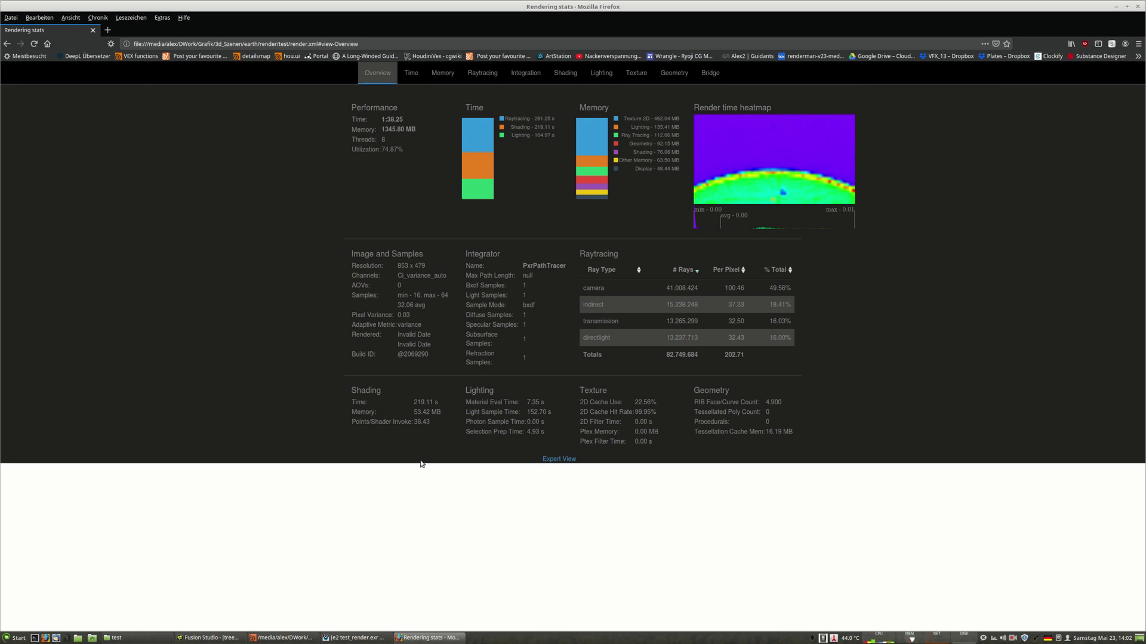
Switch to Expert View and browse the Grids, RayAccel, RayGprim and Texture statistics
click(557, 459)
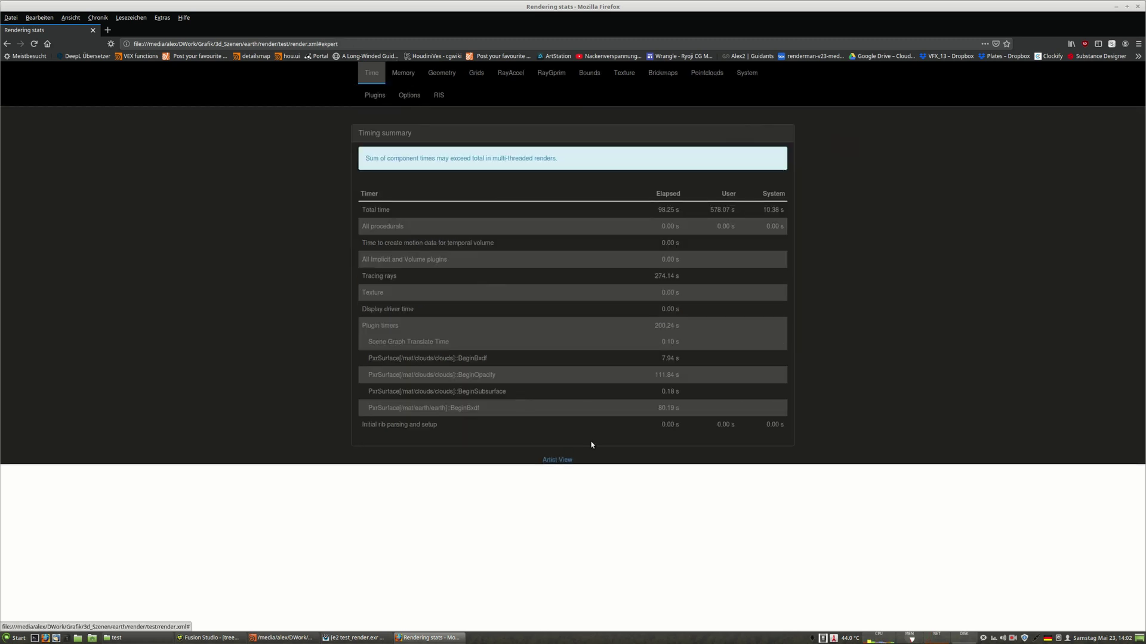
click(477, 73)
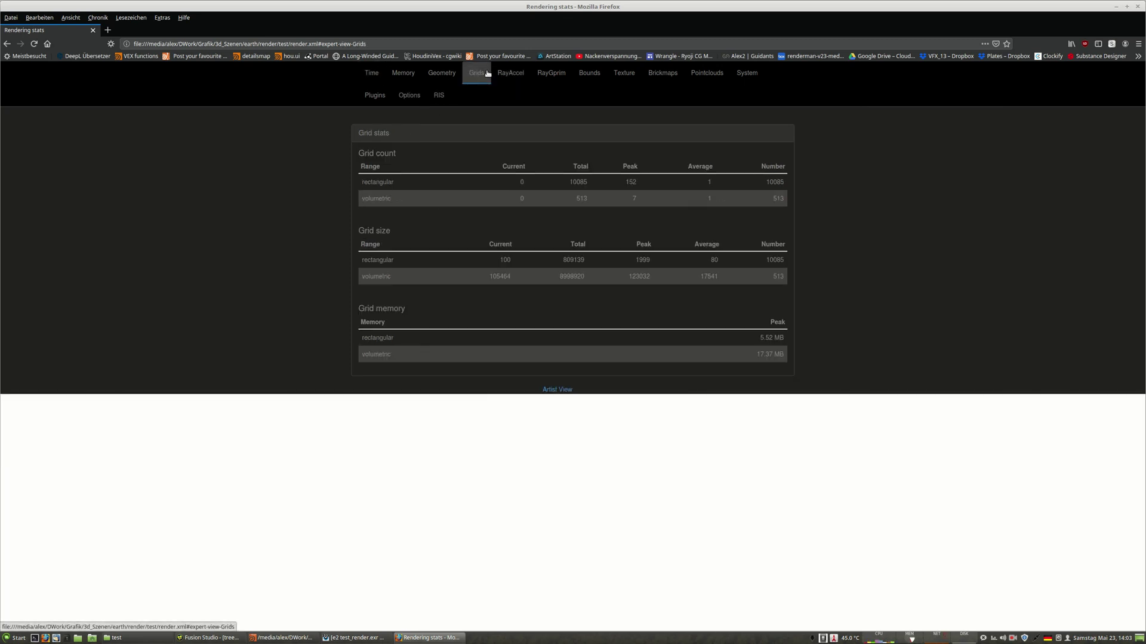
click(510, 73)
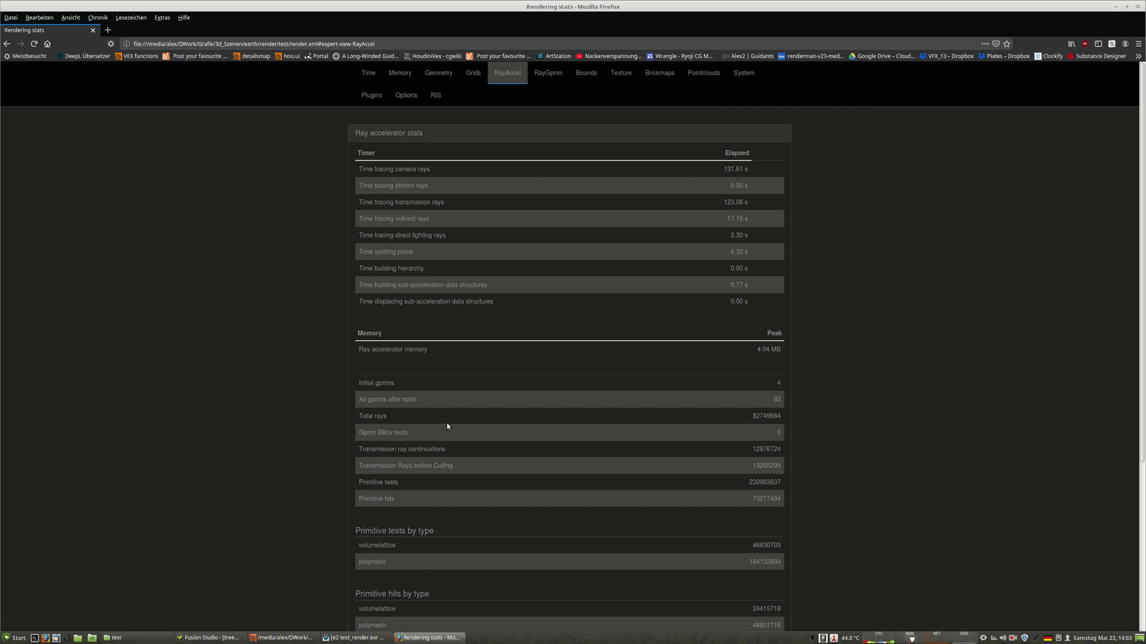
scroll(446, 424, down, 3)
scroll(484, 594, down, 1)
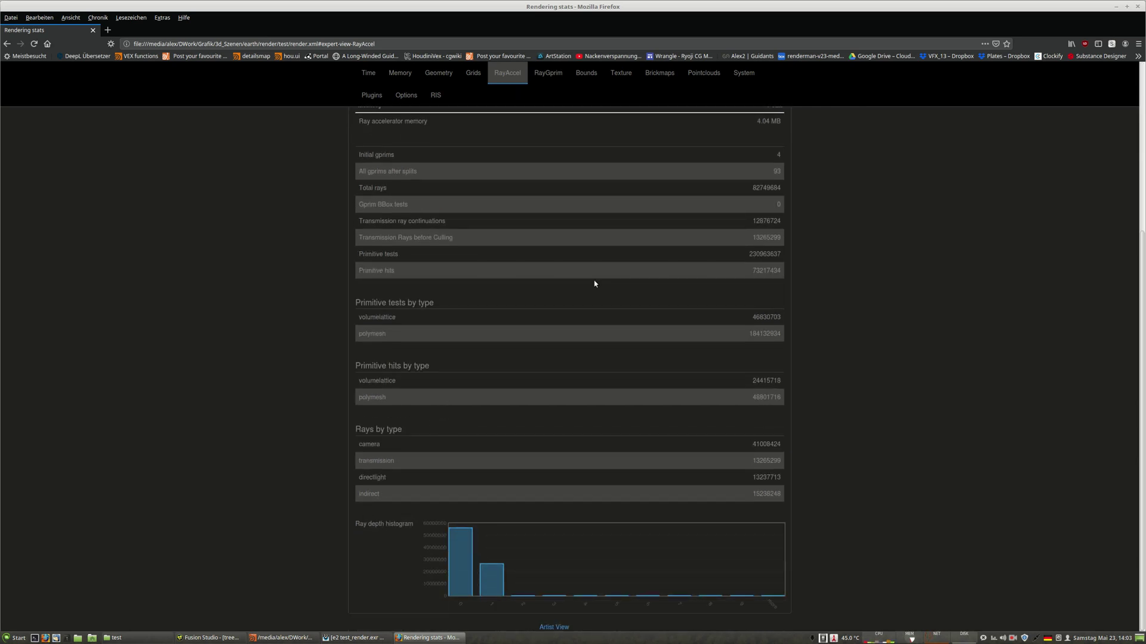
click(548, 73)
click(606, 78)
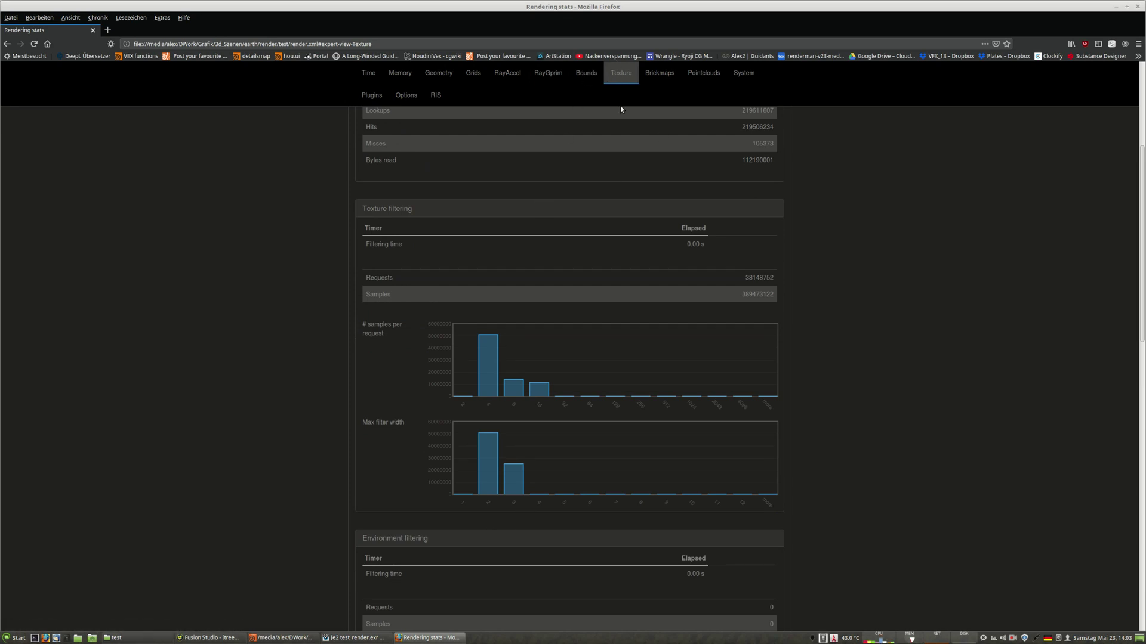
Check the Bounds, Brickmaps and Pointclouds statistics, then revisit RayGprim, RayAccel and Grids
click(587, 78)
click(656, 78)
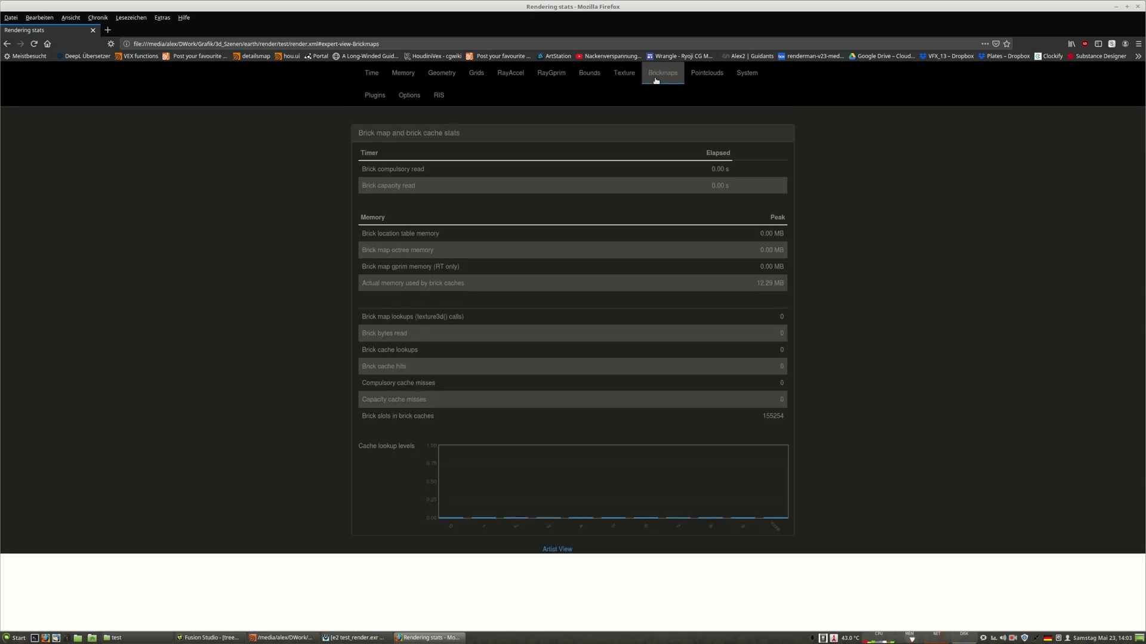
click(707, 78)
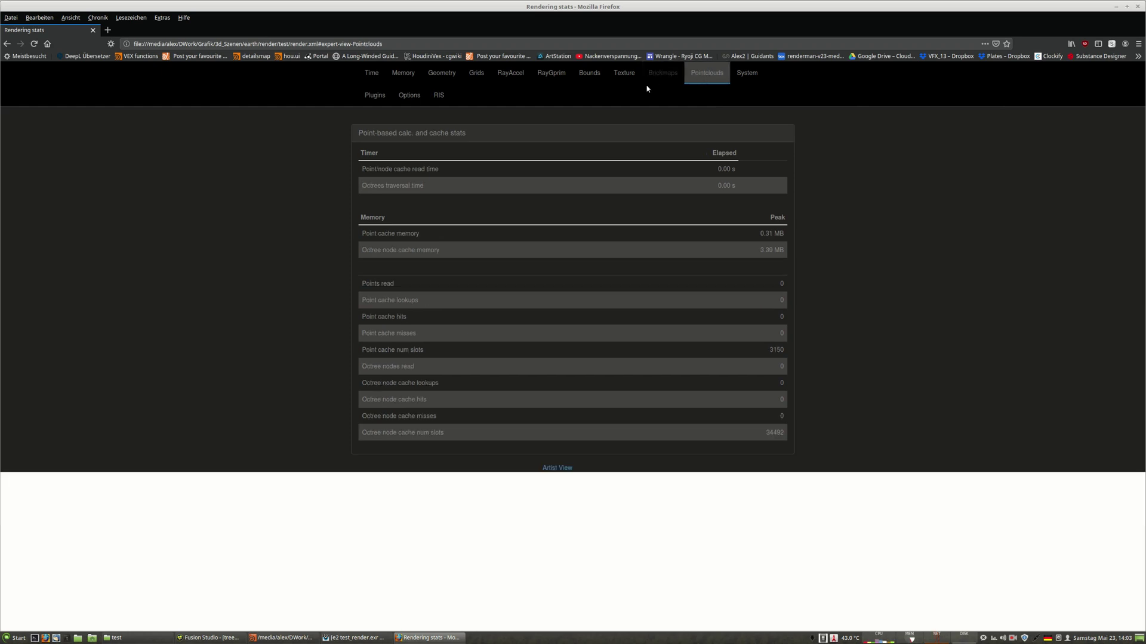
click(547, 79)
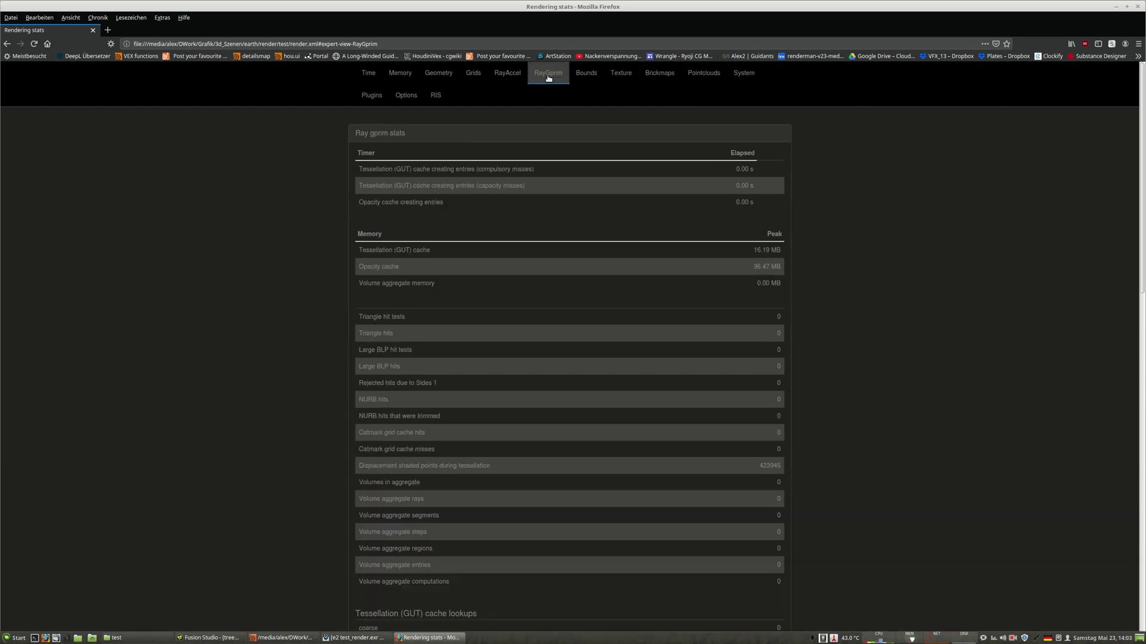
click(507, 74)
click(471, 73)
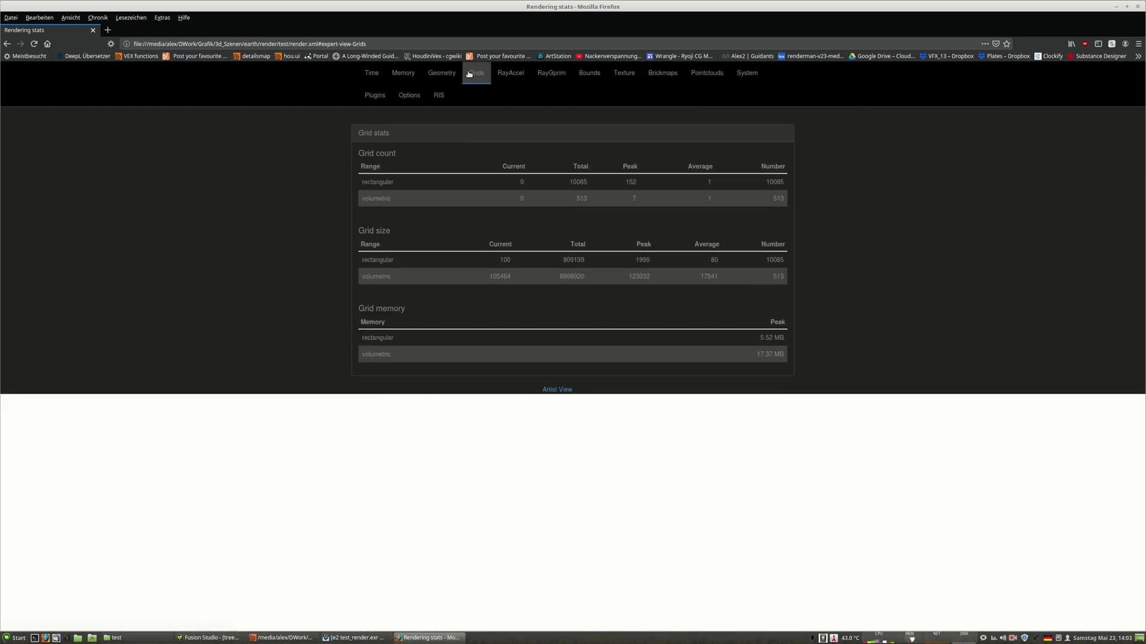
Review the expert Geometry statistics and finish on the Timing summary table
click(435, 73)
scroll(466, 490, down, 5)
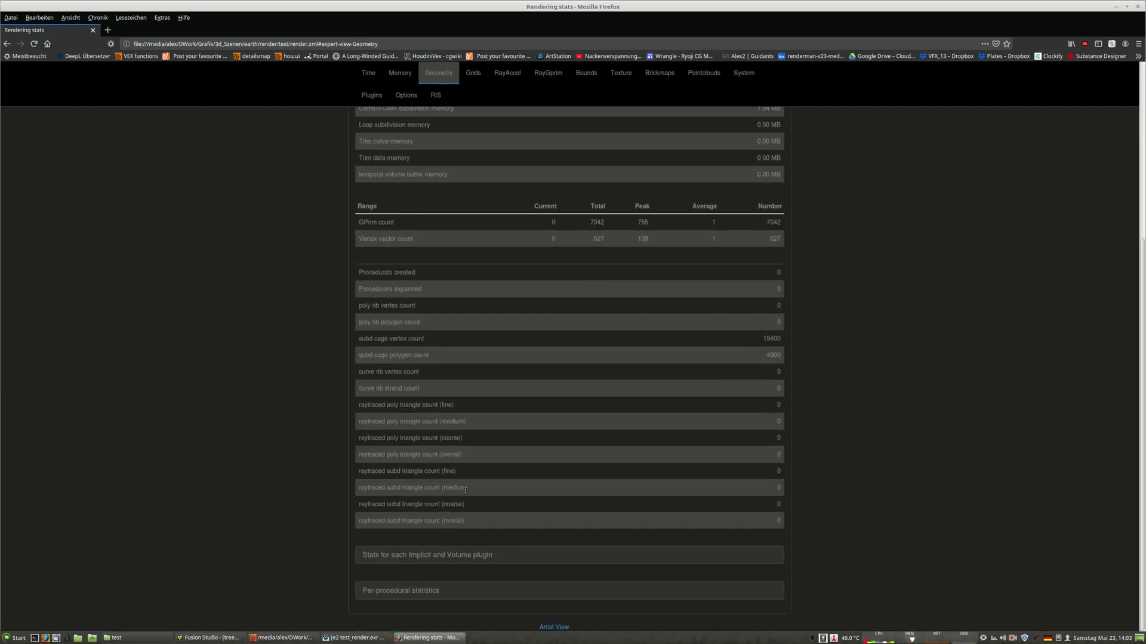
scroll(465, 489, up, 10)
click(373, 72)
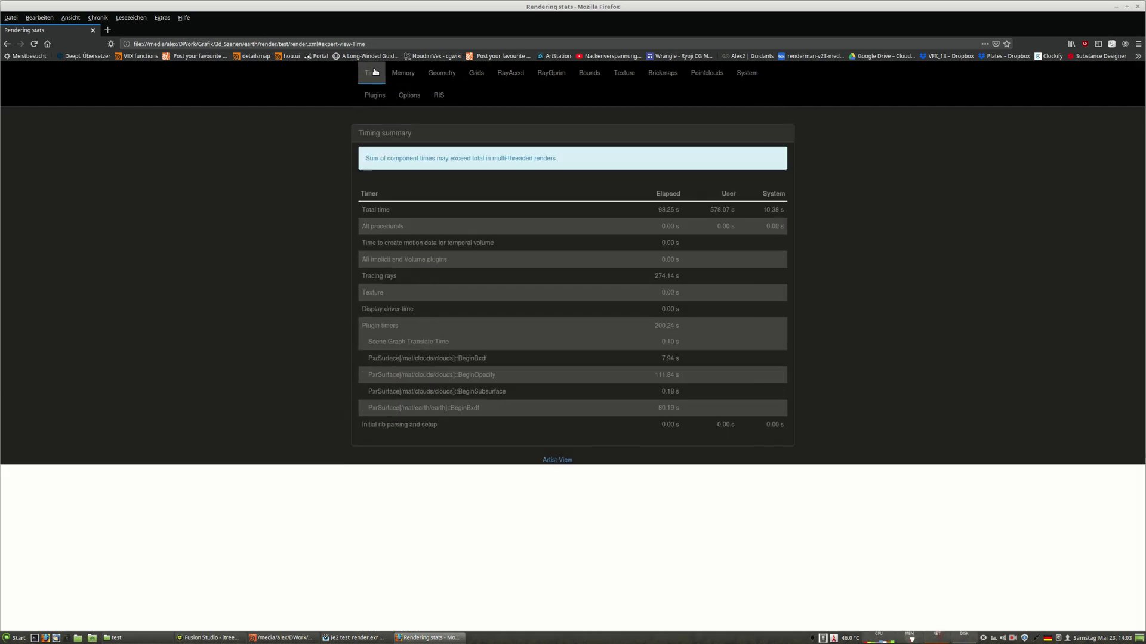
Bring Fusion Studio forward and pan along the node graph to reveal more loaders
click(212, 638)
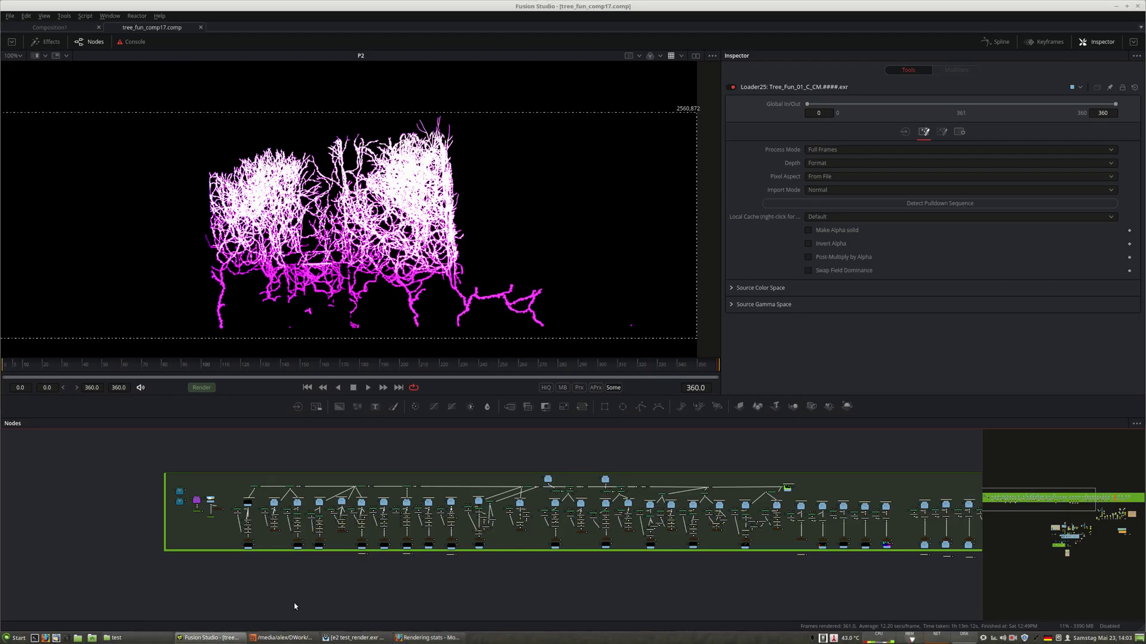
scroll(333, 589, down, 2)
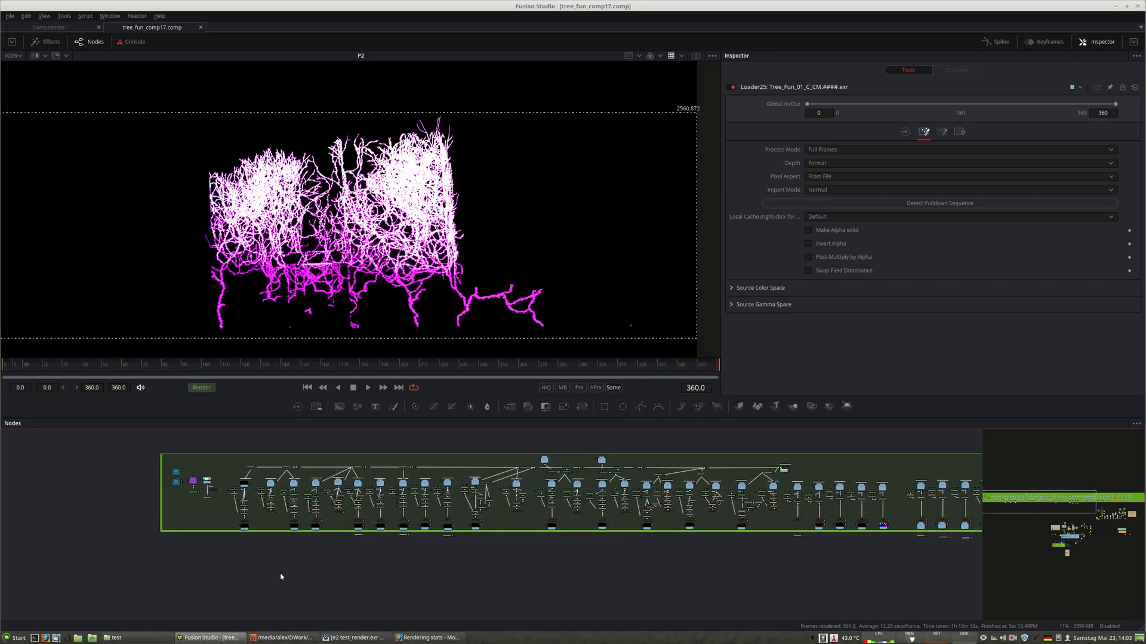
scroll(411, 576, right, 5)
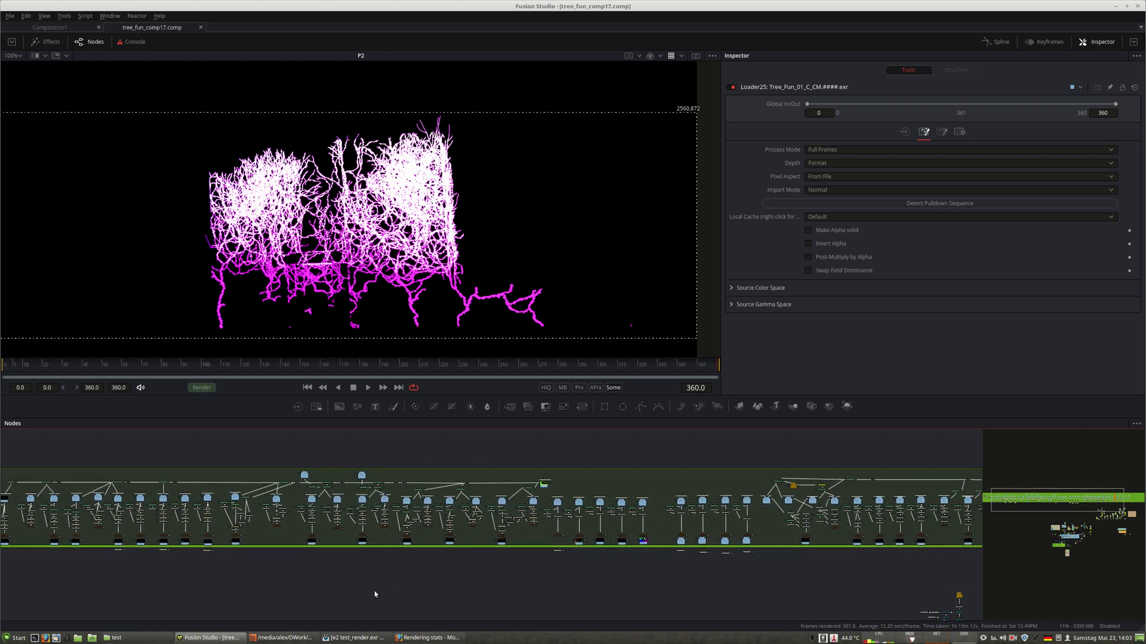
middle_drag(455, 595, 369, 585)
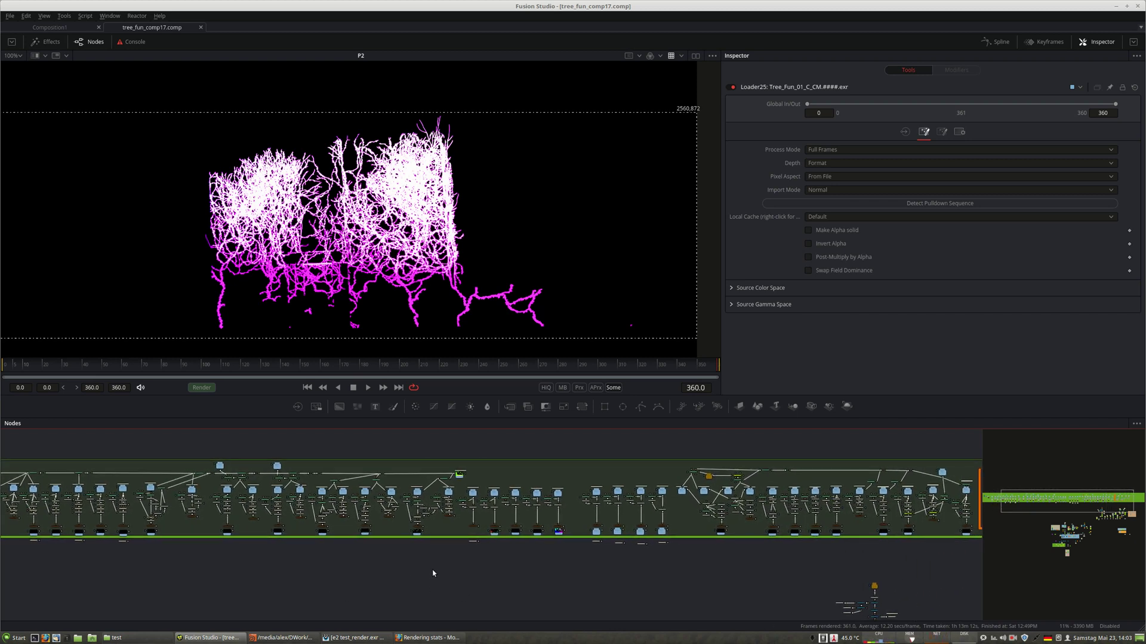
scroll(343, 567, left, 3)
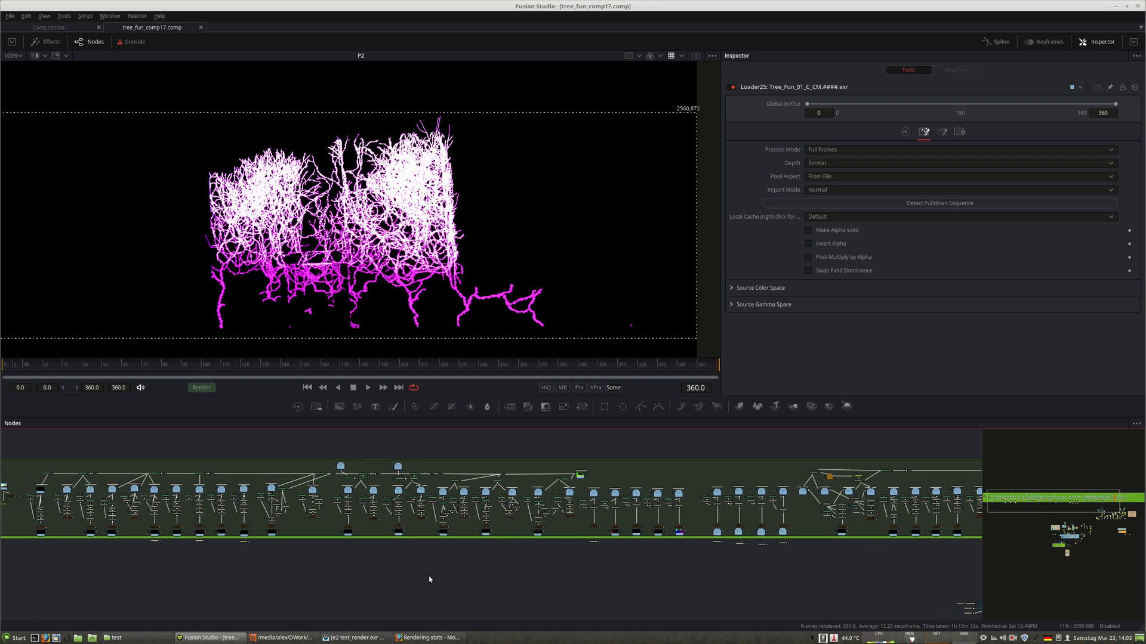
middle_drag(566, 574, 327, 542)
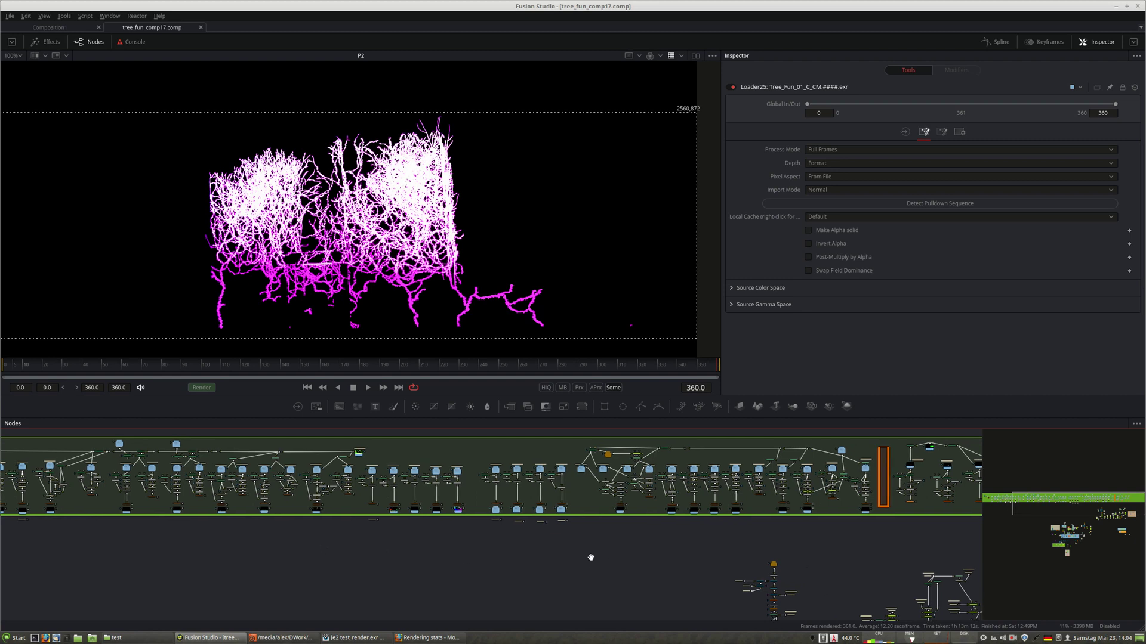
middle_drag(591, 552, 257, 534)
scroll(231, 536, up, 1)
scroll(197, 514, left, 7)
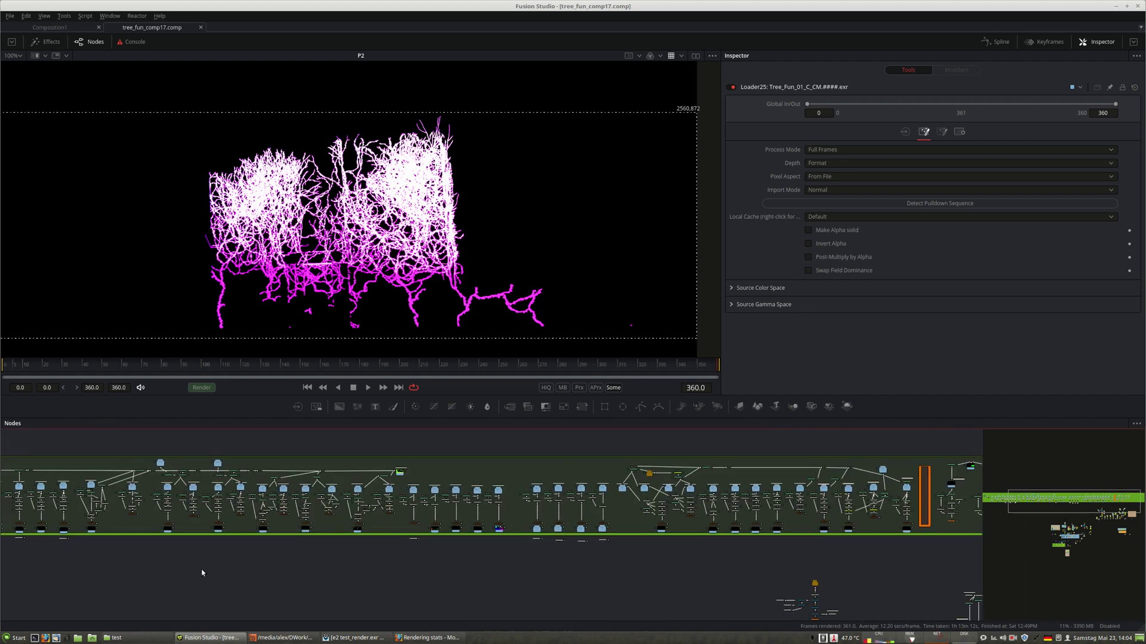
Box-select the loader nodes across the left, right and top rows of the graph
drag(66, 456, 835, 504)
middle_drag(816, 519, 362, 469)
drag(324, 457, 935, 487)
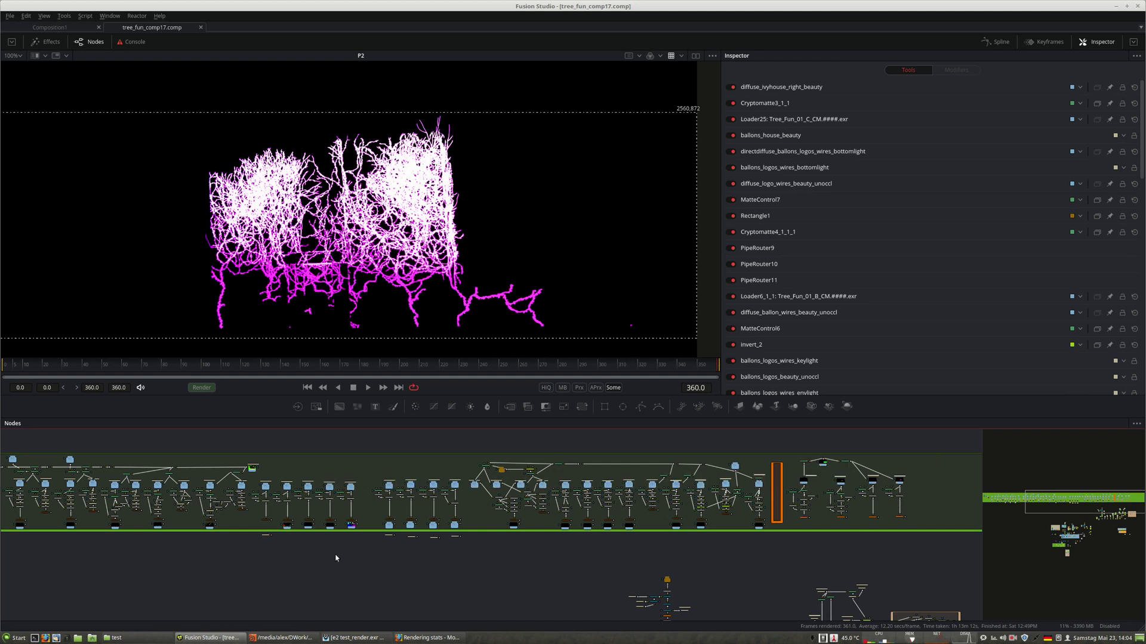
scroll(336, 557, left, 3)
scroll(179, 513, left, 3)
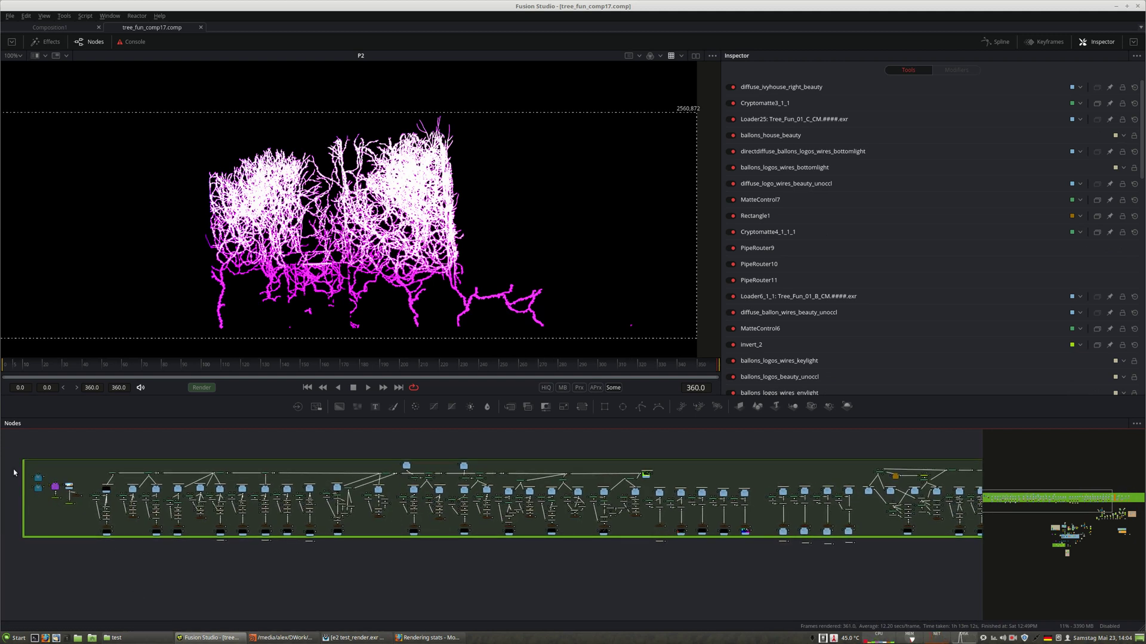
drag(14, 473, 890, 498)
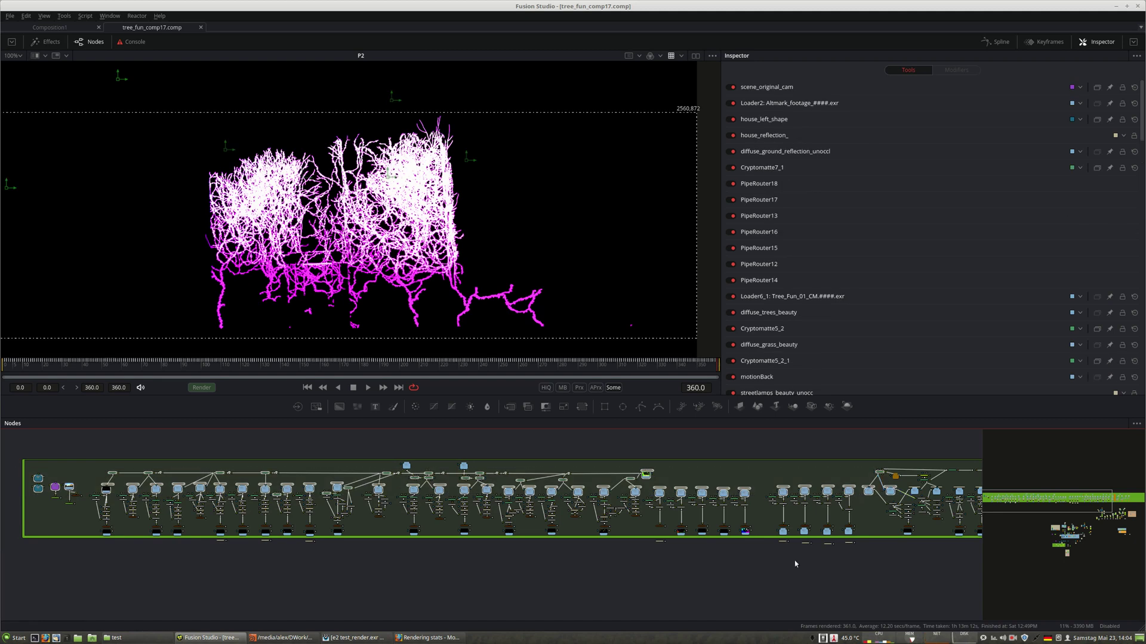
Zoom in on the loader row and show Loader20's bank_beauty_dwaa_####.exr in the viewer
scroll(799, 537, right, 8)
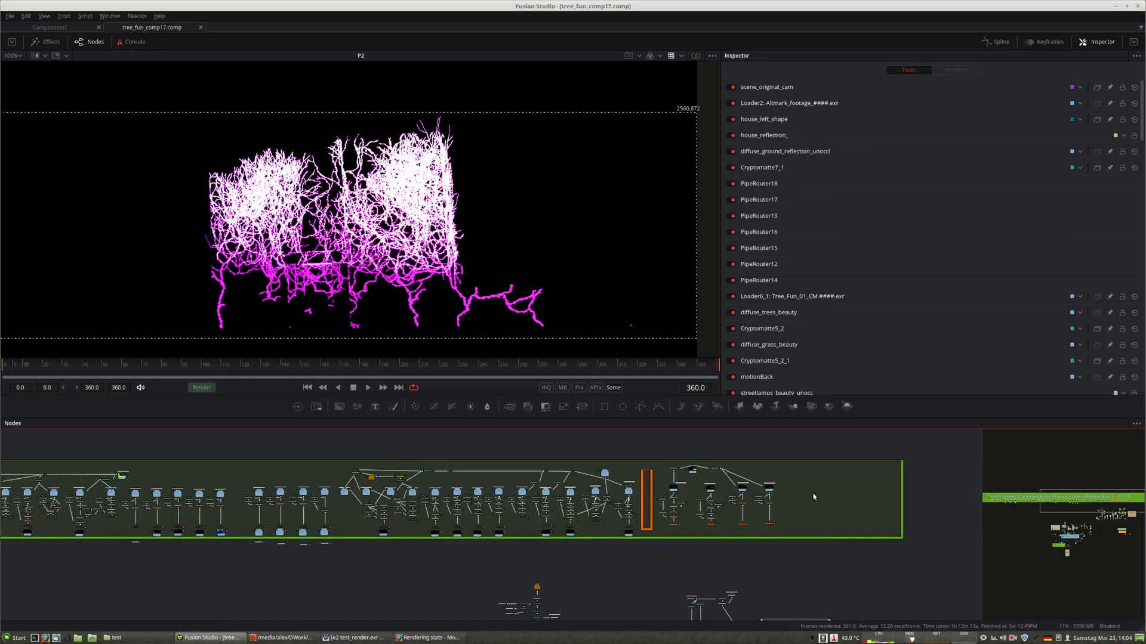
scroll(209, 571, left, 4)
ctrl+scroll(179, 585, up, 3)
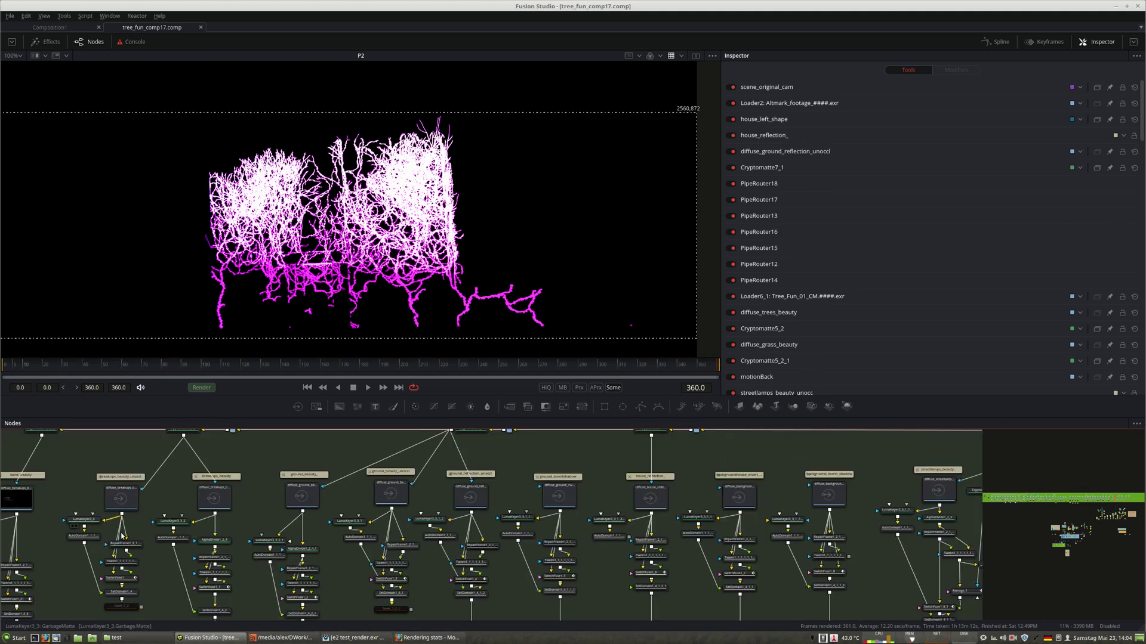
scroll(168, 592, down, 2)
drag(70, 542, 573, 208)
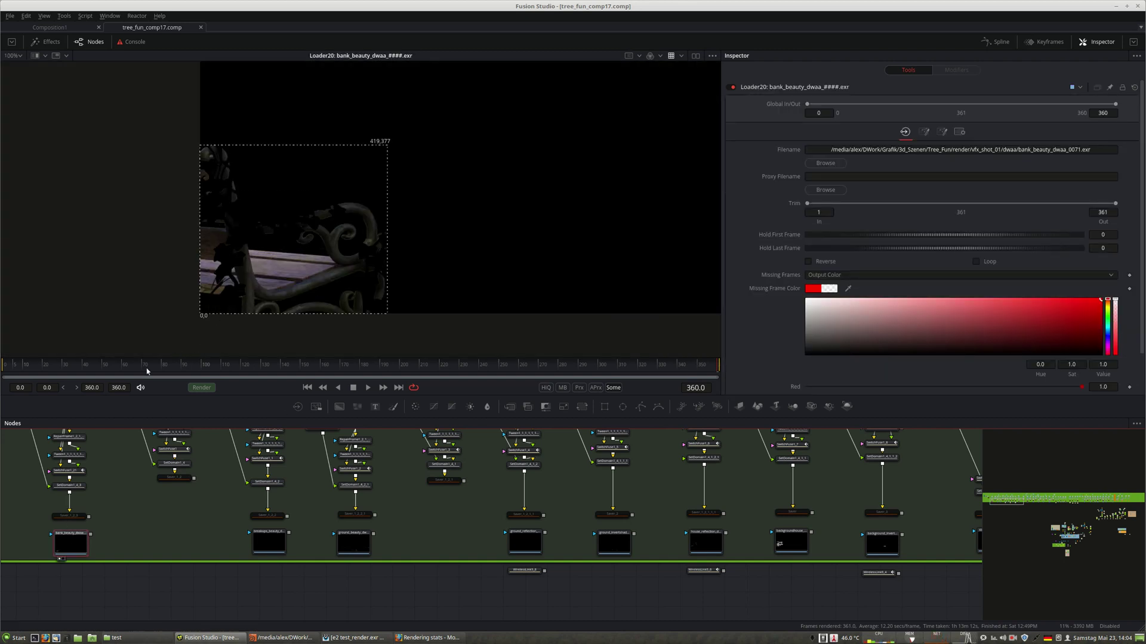
At frame 126, view the breakups_beauty loader and then the ground_beauty loader
click(262, 365)
scroll(350, 259, down, 3)
scroll(350, 259, up, 2)
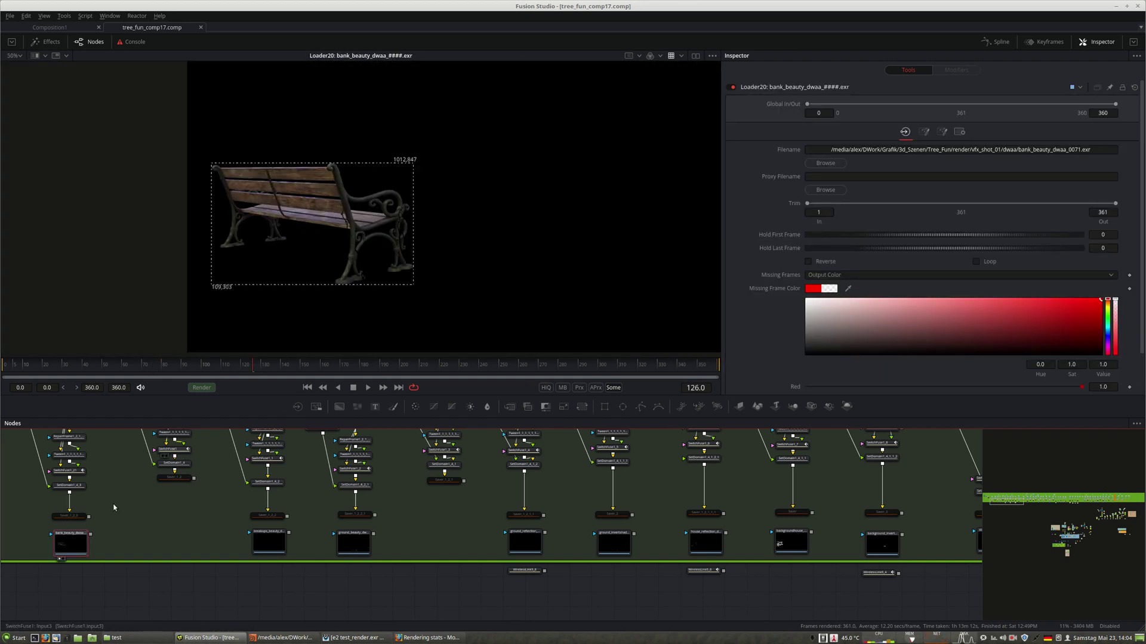
click(269, 542)
key(1)
scroll(493, 192, up, 2)
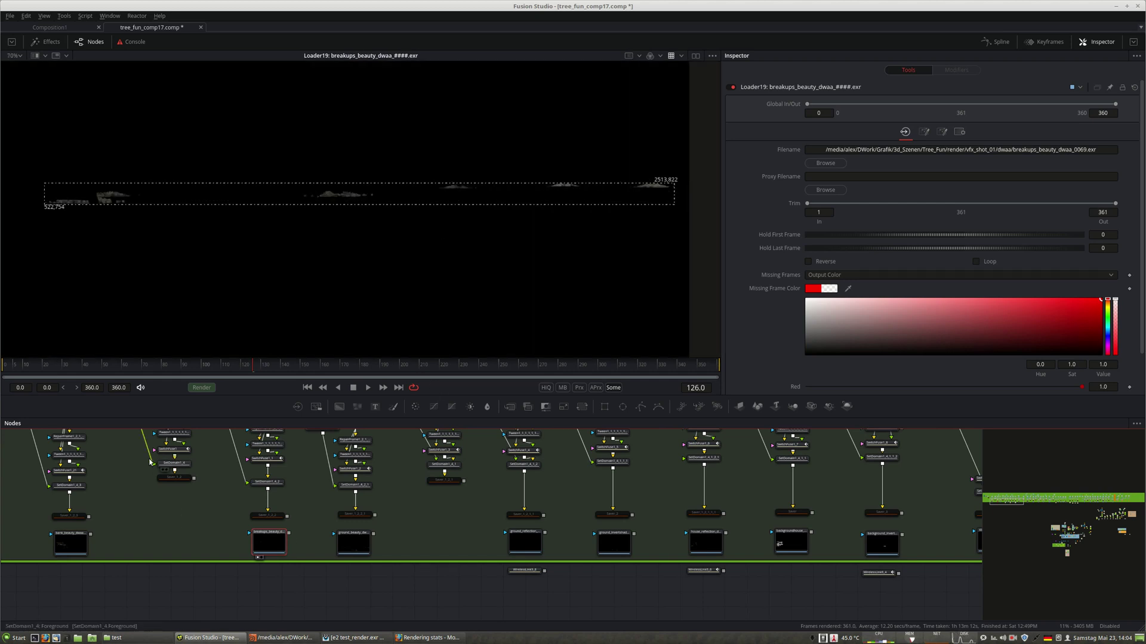
click(349, 543)
key(1)
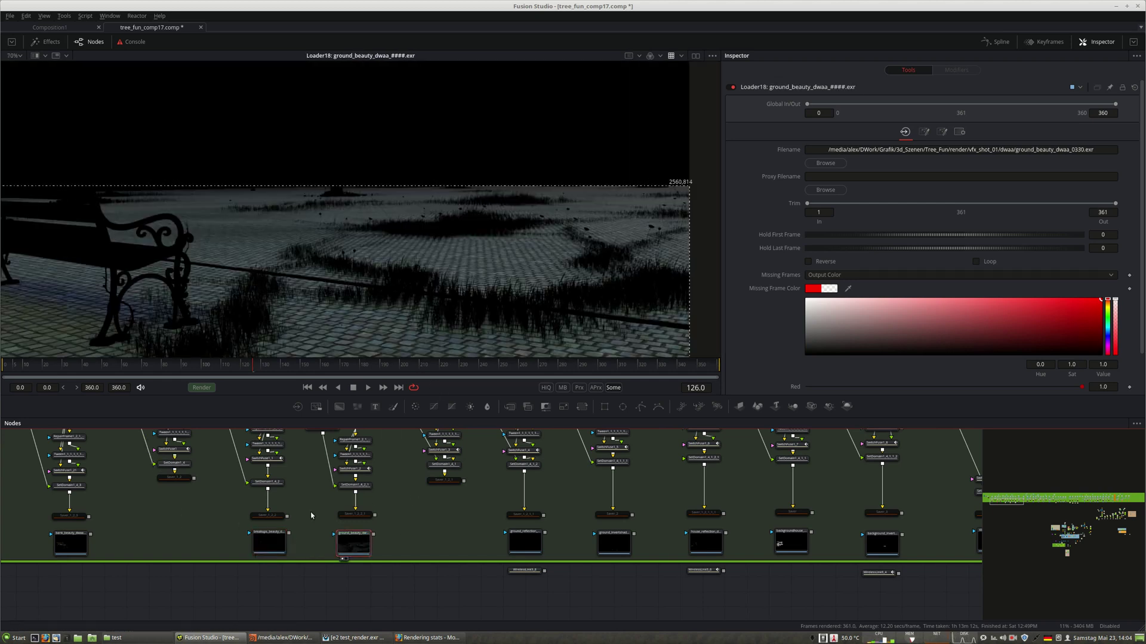
At frame 109, view the ground_invertshadow and background_invertshadow loaders
click(223, 364)
click(614, 543)
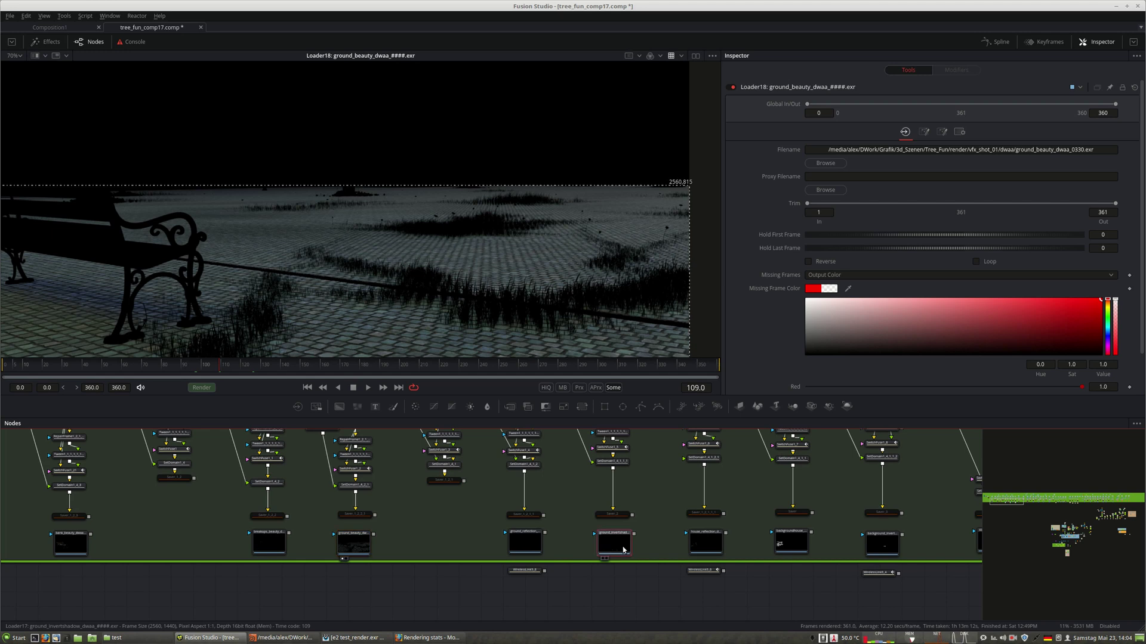
key(1)
middle_drag(692, 598, 345, 591)
click(536, 535)
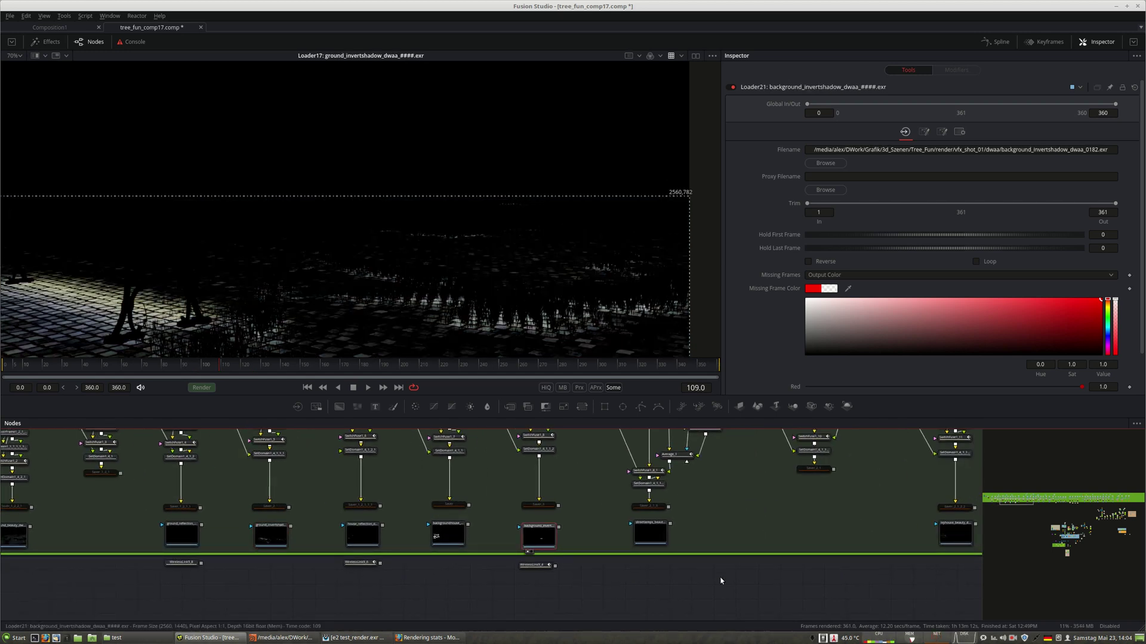
key(1)
middle_drag(738, 581, 368, 587)
View ivyhouse_beauty fitted at 100%, then scrub the time ruler from 169 to 97
click(582, 540)
key(1)
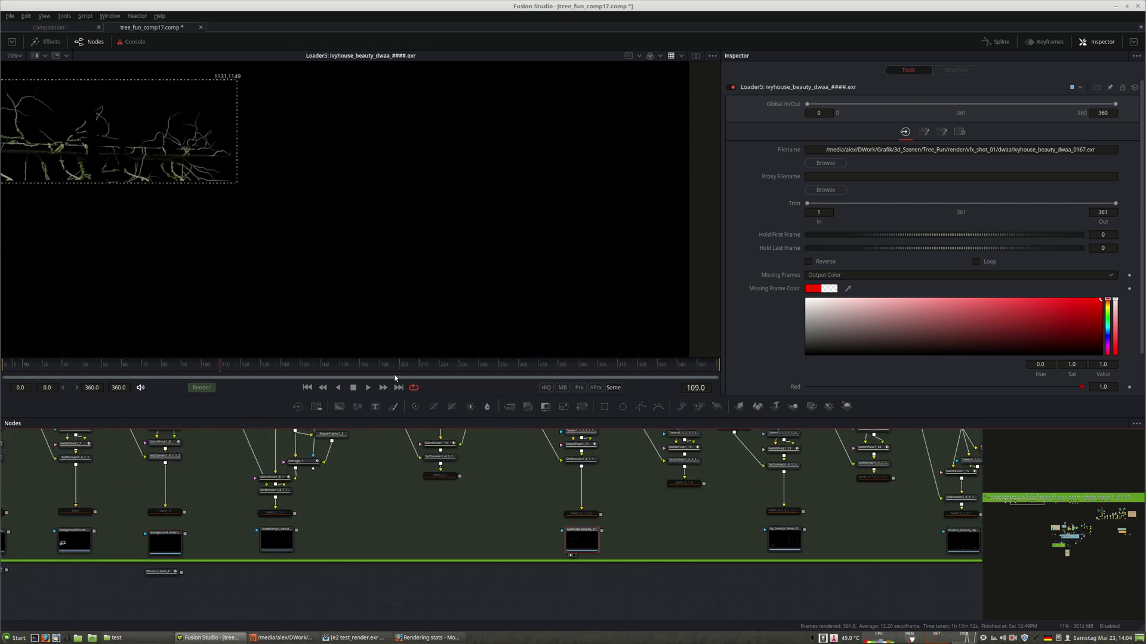
key(ctrl+f)
key(ctrl+1)
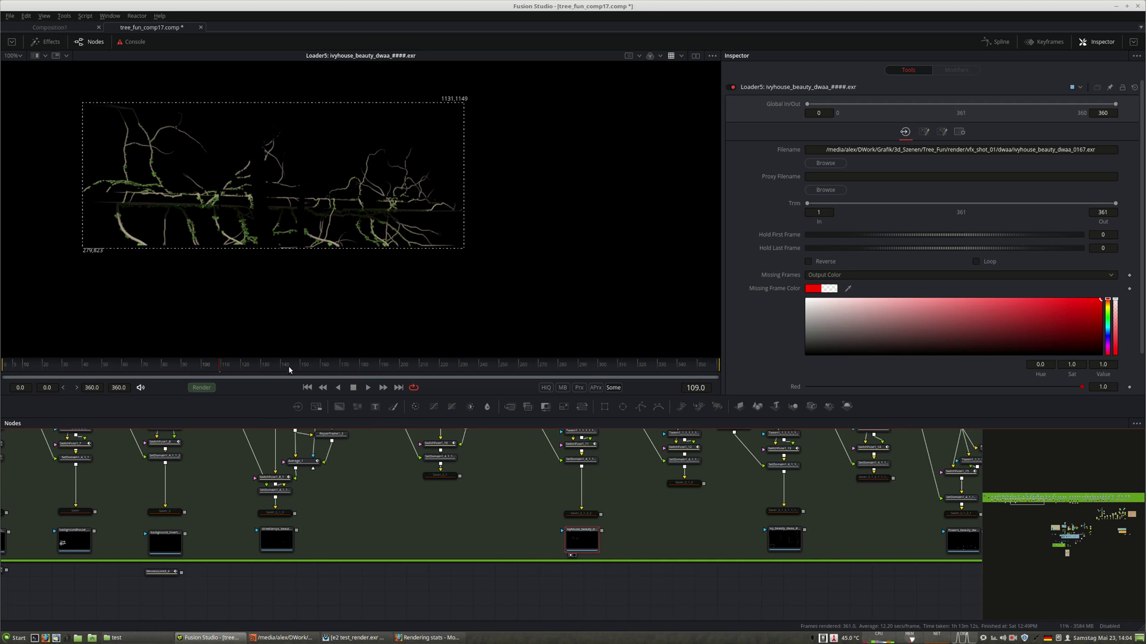
click(339, 365)
drag(340, 368, 198, 367)
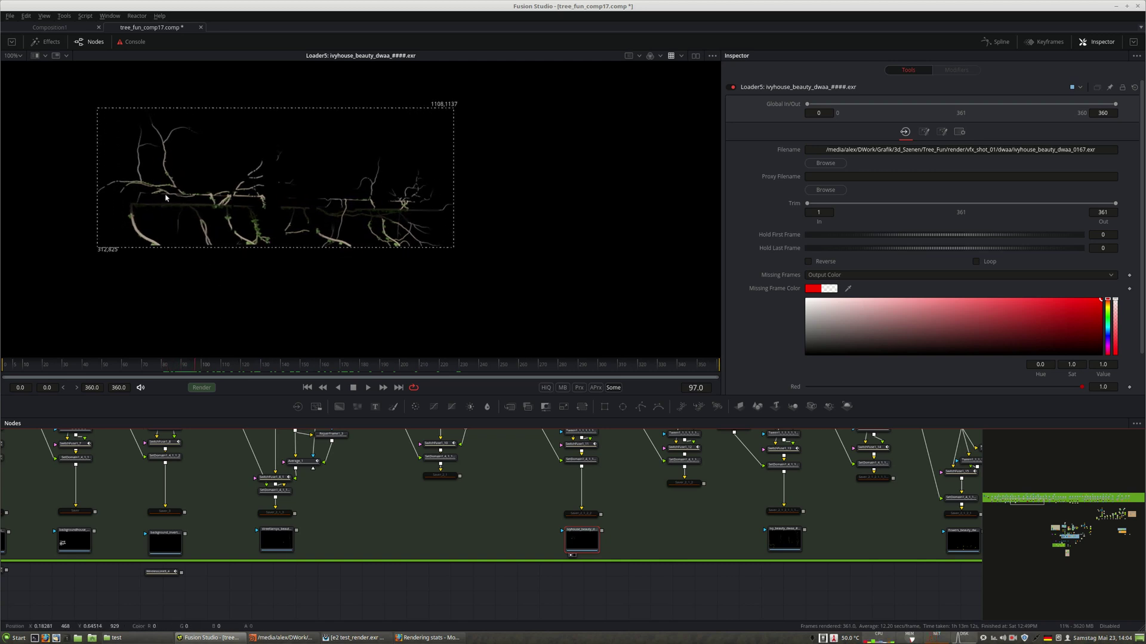
key(ctrl+f)
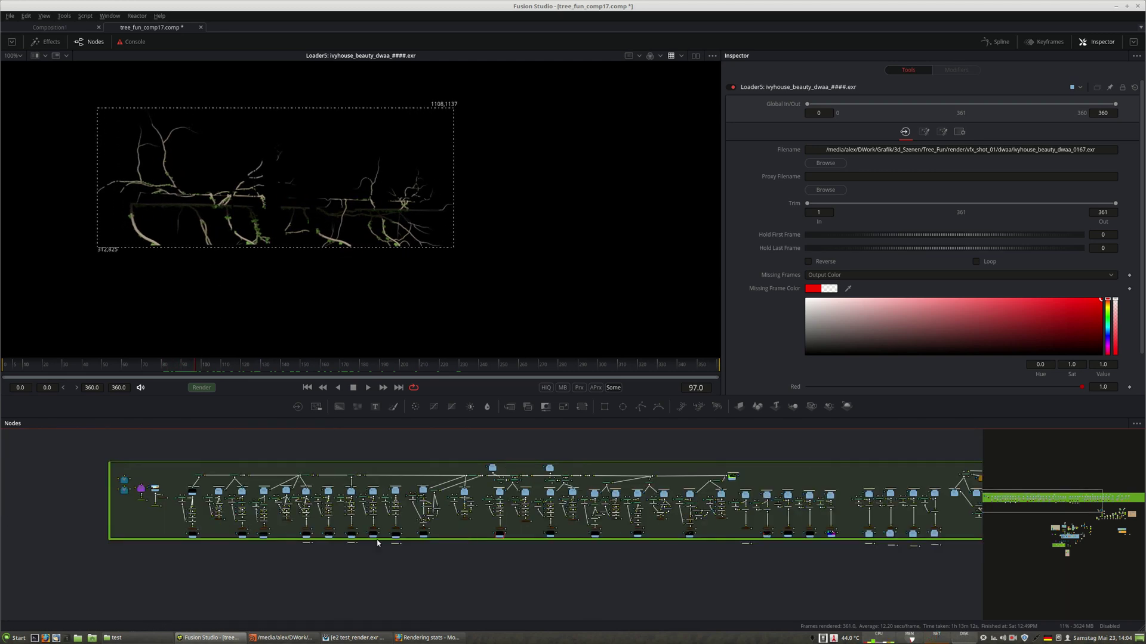
ctrl+scroll(384, 573, up, 5)
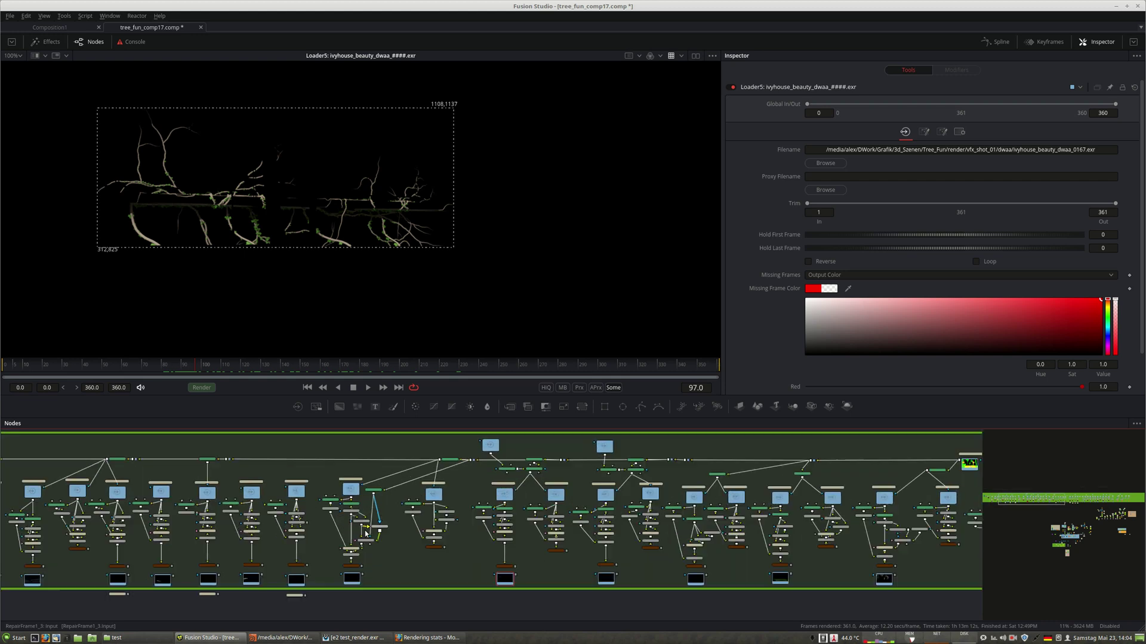
middle_drag(453, 591, 268, 429)
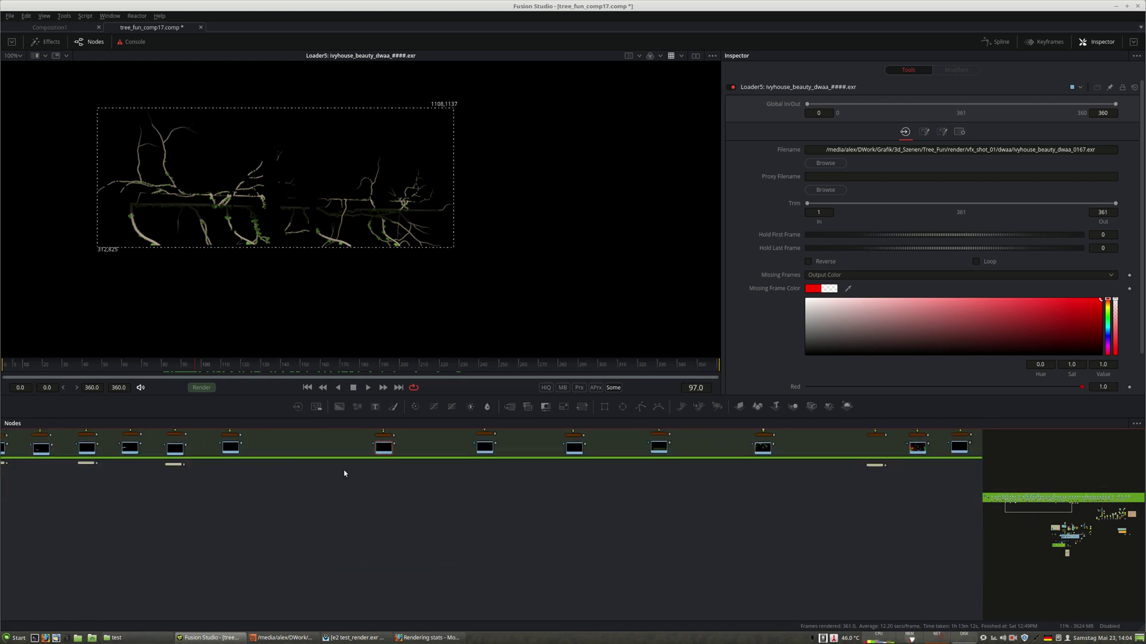
ctrl+scroll(698, 557, down, 3)
ctrl+scroll(517, 563, up, 3)
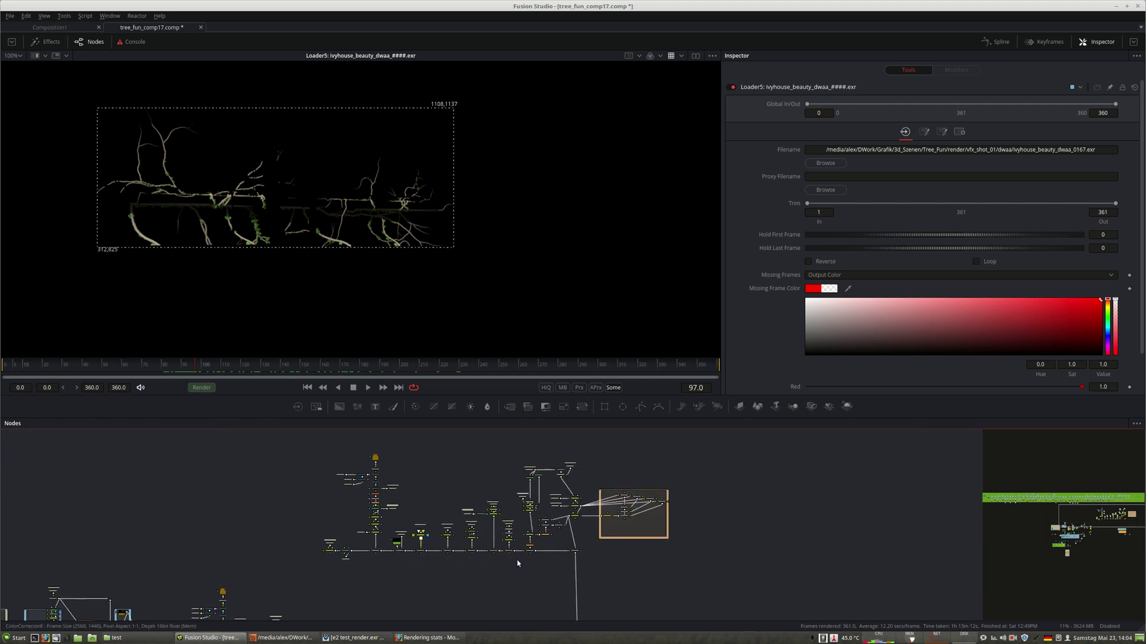
middle_drag(517, 562, 597, 449)
middle_drag(394, 527, 505, 626)
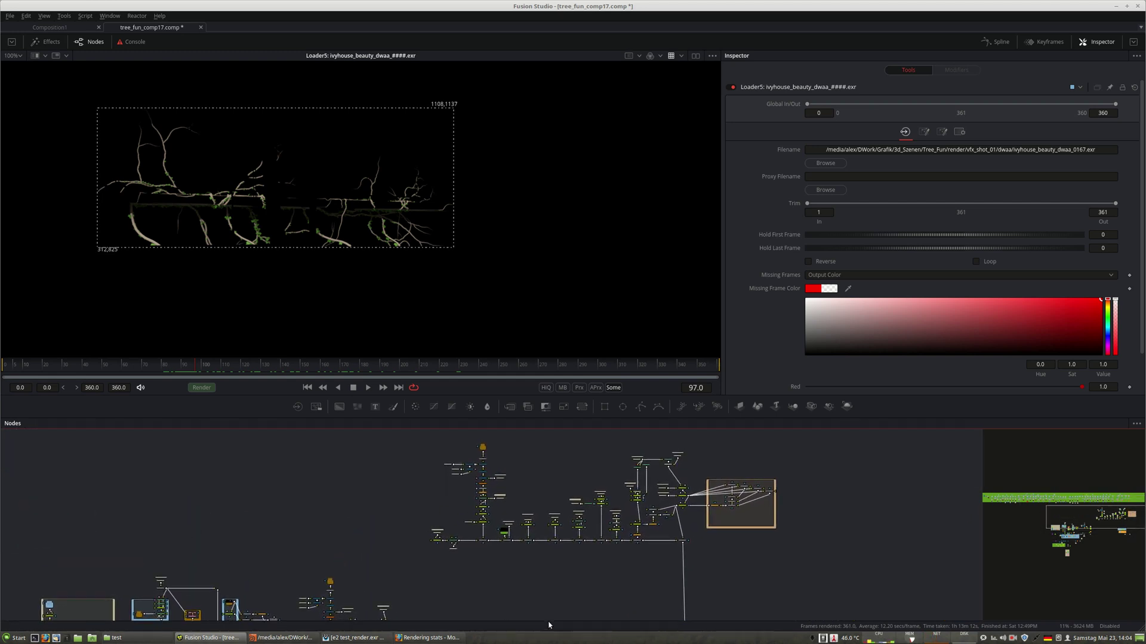
middle_drag(524, 588, 531, 479)
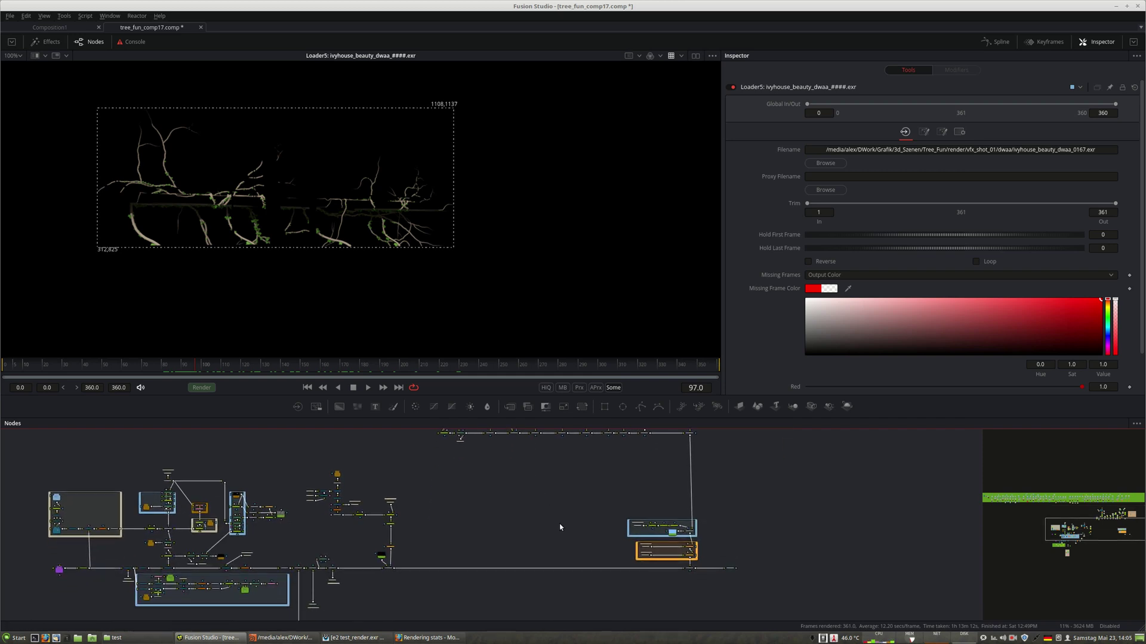
scroll(559, 527, up, 5)
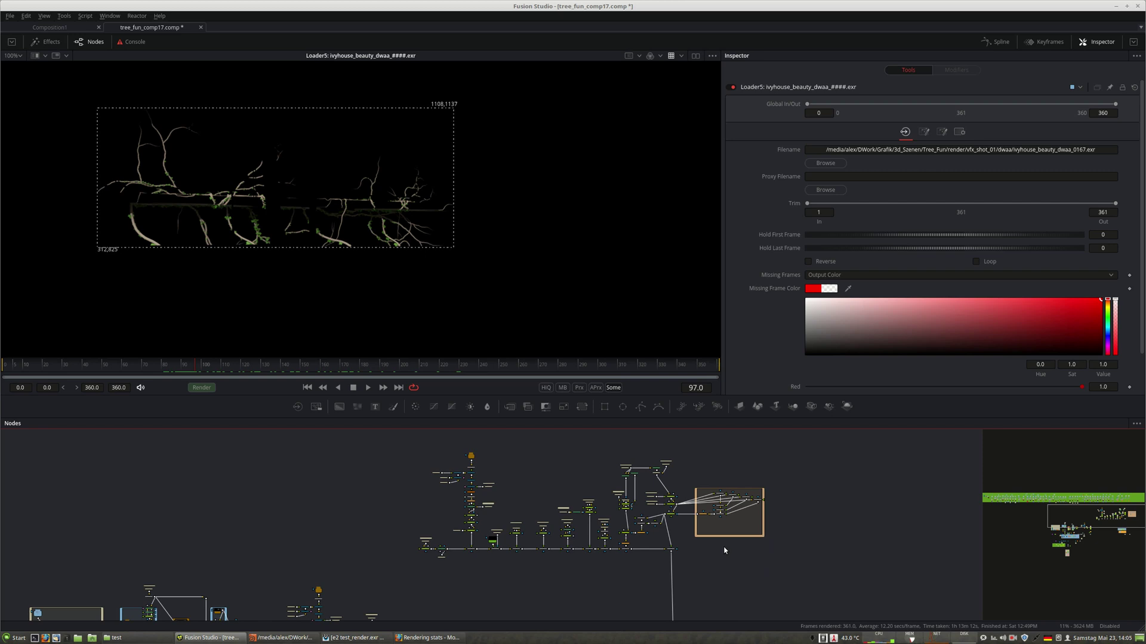
scroll(717, 567, down, 3)
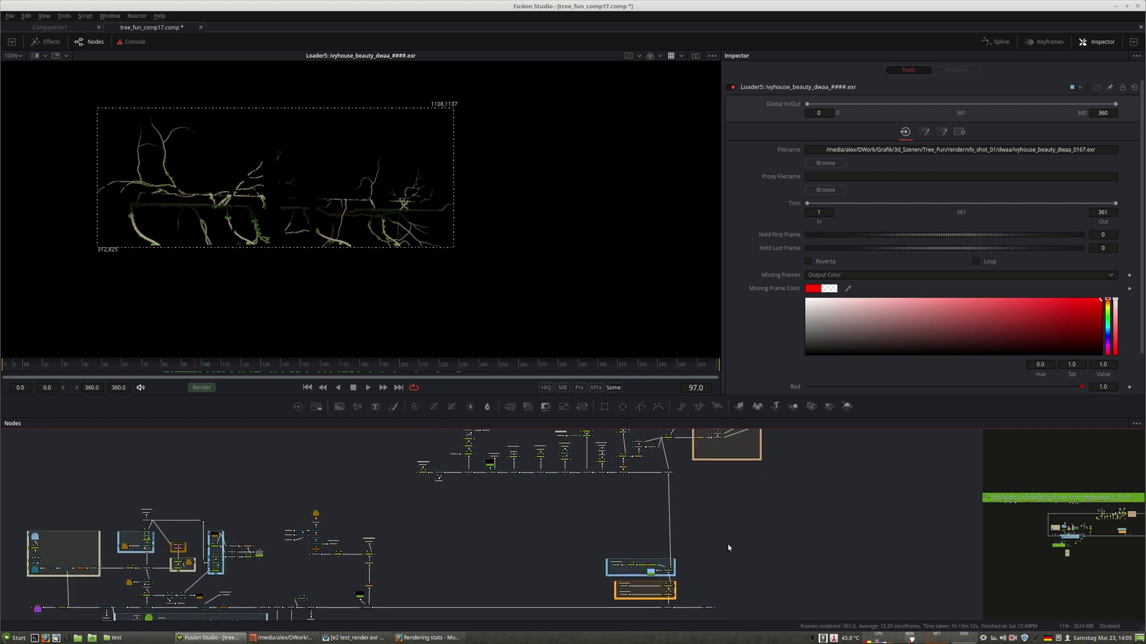